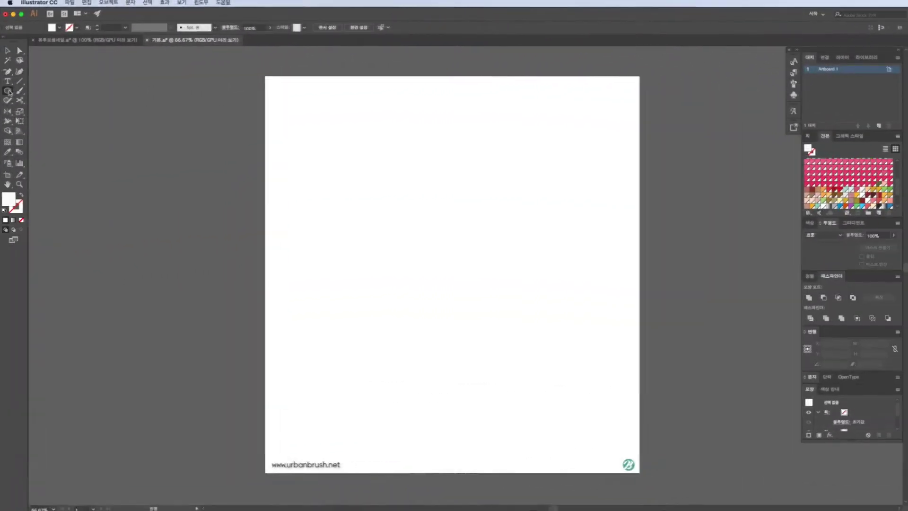
- Draw a circle on the artboard and fill it light green from Swatches
mouse_move(386, 243)
mouse_down()
mouse_move(489, 363)
mouse_move(564, 421)
mouse_up()
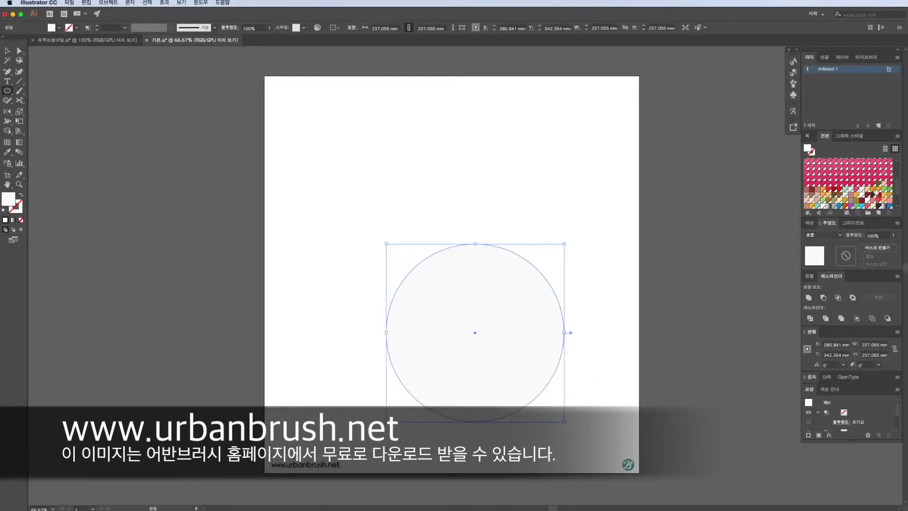
scroll(846, 184, down, 2)
click(823, 187)
- Pull the circle's top up into a narrow neck with a pear-shaped right bulge
key(a)
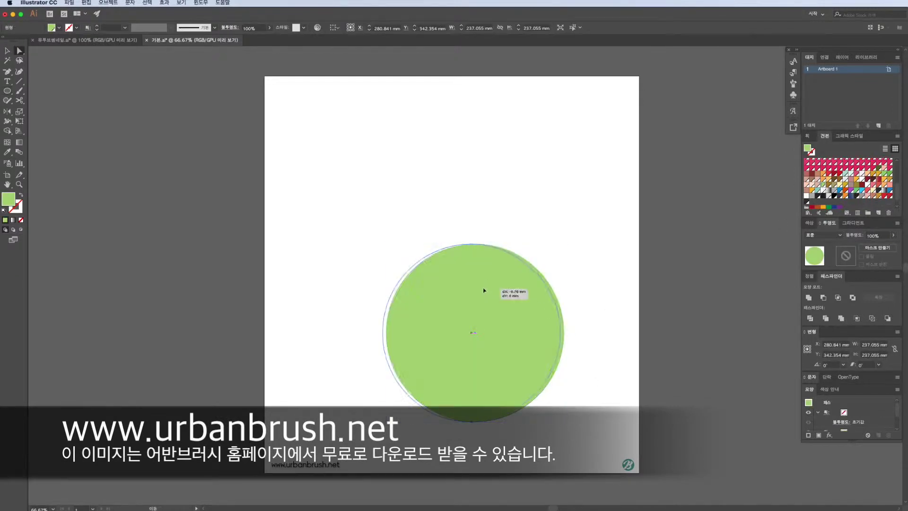
drag(489, 283, 477, 284)
drag(464, 245, 468, 151)
drag(553, 283, 510, 274)
mouse_move(468, 421)
mouse_down()
mouse_move(471, 431)
mouse_move(542, 434)
mouse_up()
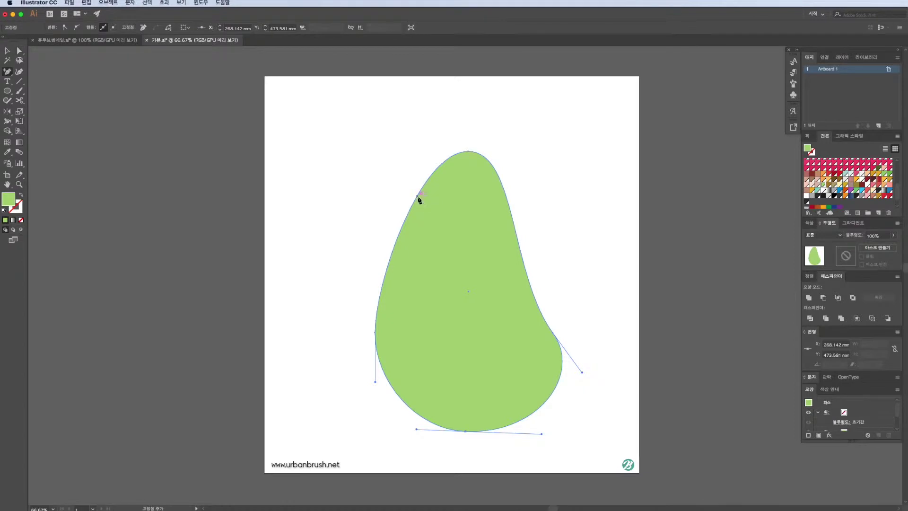
drag(419, 198, 445, 209)
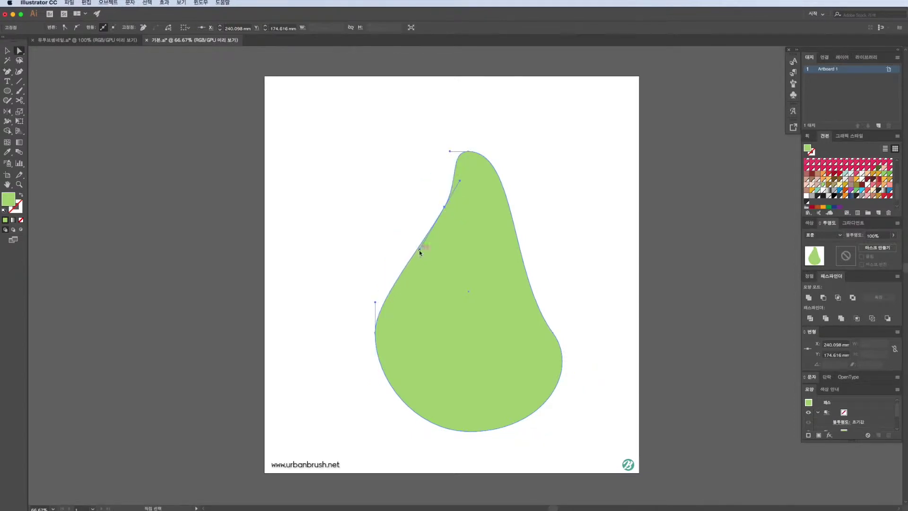
drag(419, 250, 409, 248)
- Straighten the bag's left side and refine its lower-right curve
drag(384, 348, 386, 346)
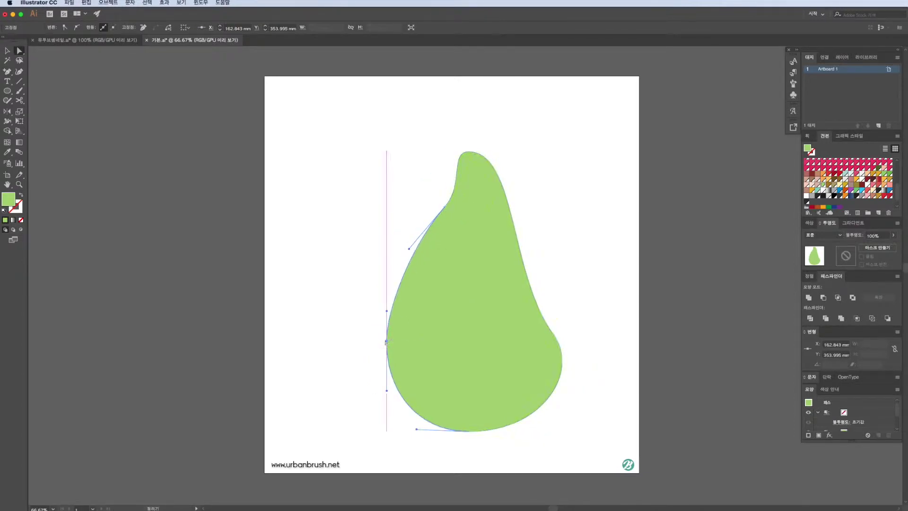
drag(558, 334, 543, 332)
drag(502, 280, 478, 280)
drag(546, 340, 536, 321)
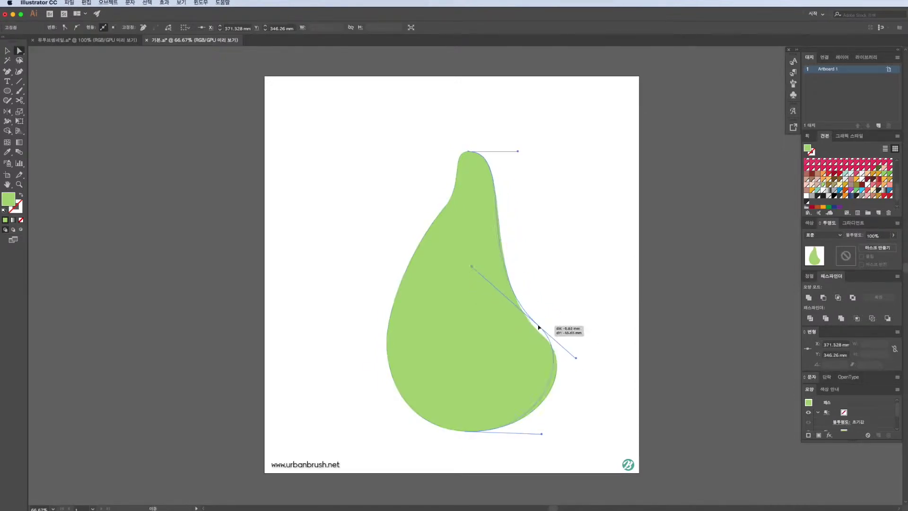
click(557, 434)
scroll(454, 142, up, 3)
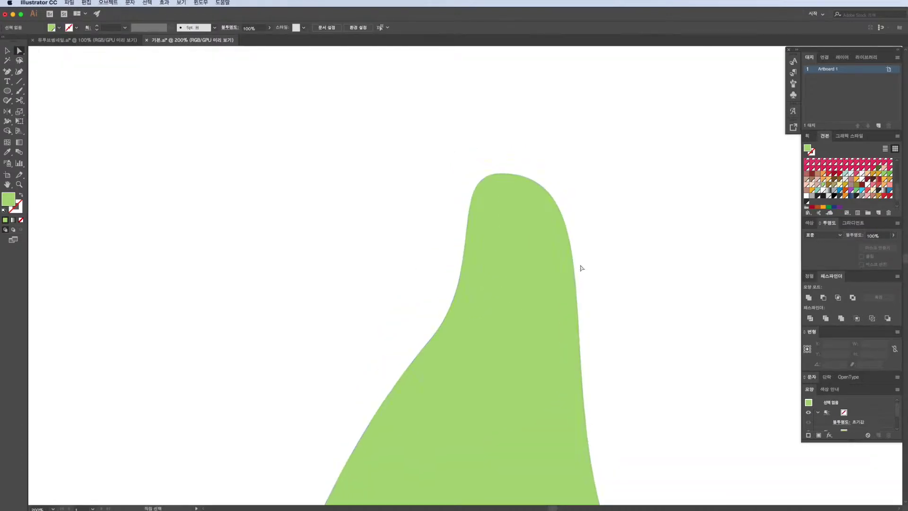
- Pull the neck's right edge inward and raise the tip higher
click(580, 307)
mouse_move(579, 316)
mouse_down()
mouse_move(543, 308)
mouse_move(552, 308)
mouse_move(493, 344)
mouse_up()
click(551, 308)
scroll(585, 314, down, 3)
scroll(569, 331, up, 3)
drag(537, 181, 537, 161)
scroll(606, 271, down, 3)
scroll(599, 265, up, 3)
- Nudge the neck's left point and widen its right side for a rounded tip
click(527, 331)
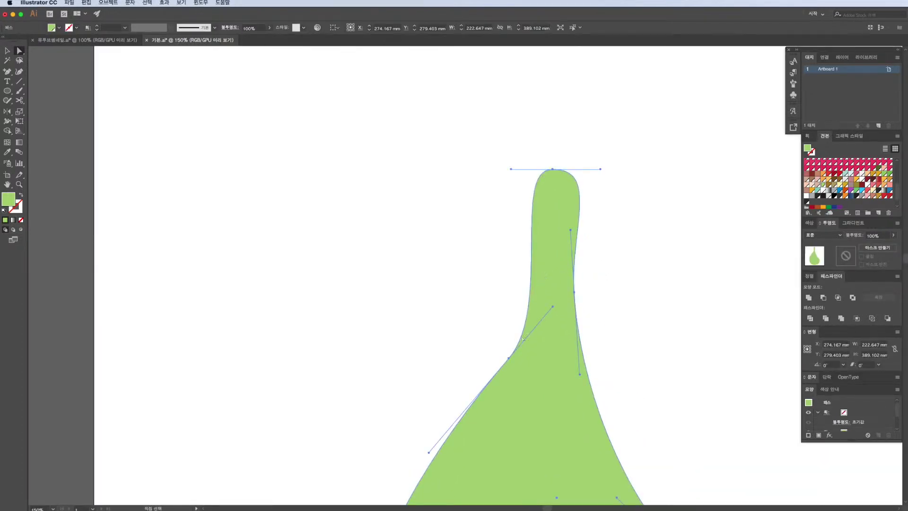
drag(511, 360, 504, 357)
drag(575, 293, 594, 294)
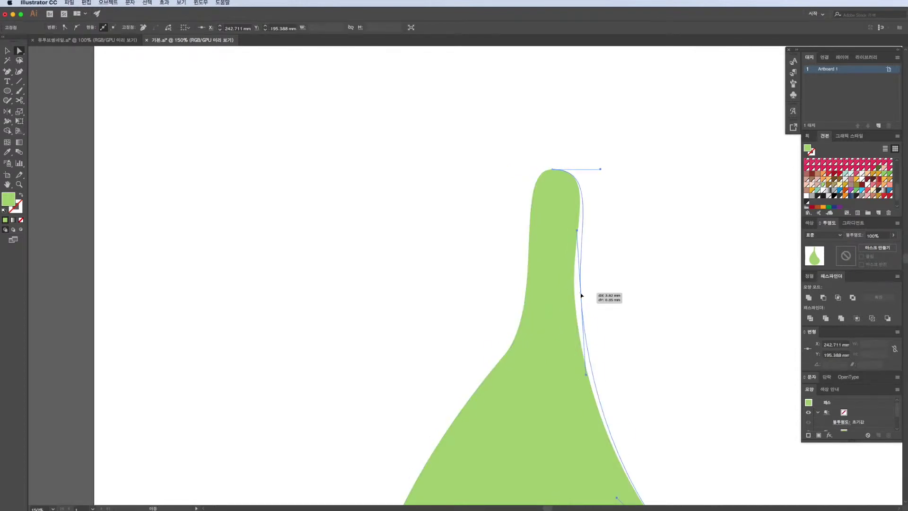
click(504, 355)
click(634, 206)
scroll(440, 210, down, 5)
scroll(440, 219, up, 5)
scroll(440, 219, up, 2)
scroll(440, 218, left, 2)
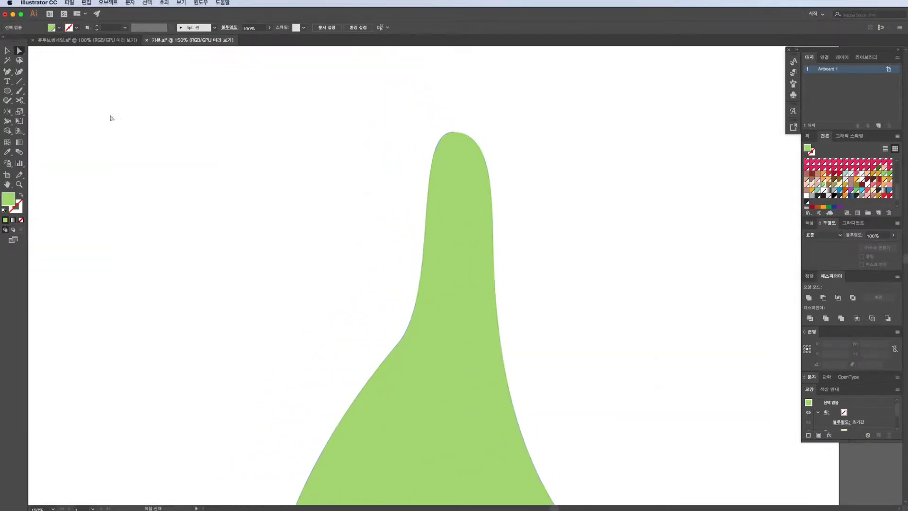
click(5, 91)
click(38, 101)
- Draw a rounded pill over the bag's neck and fill it cream FFE5B6
drag(478, 247, 478, 246)
click(869, 198)
click(874, 191)
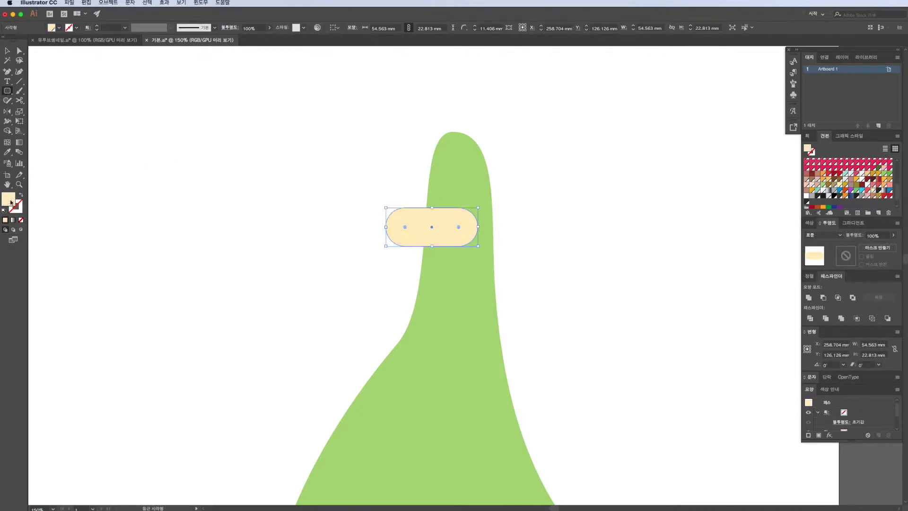
double_click(9, 201)
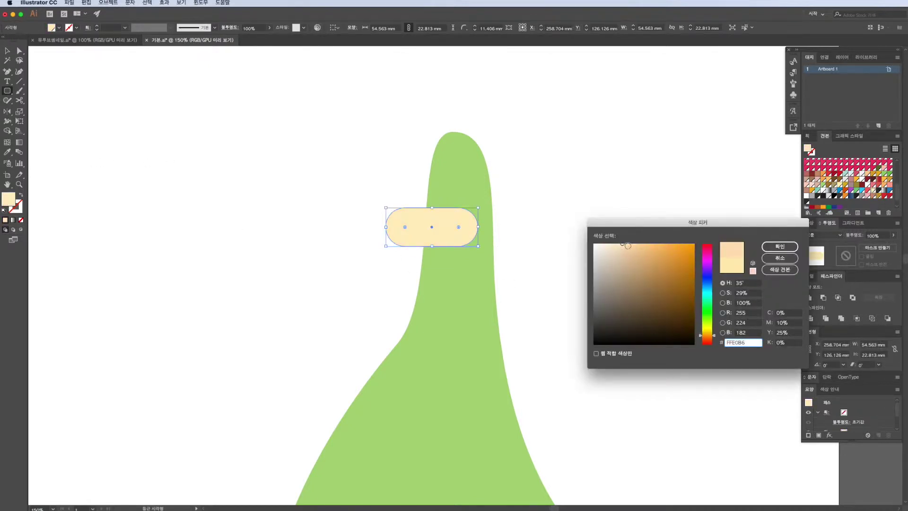
click(780, 258)
- Tilt the pill about 39° and add a nearly upright copy over it
key(v)
scroll(440, 237, up, 2)
mouse_move(521, 265)
mouse_down()
mouse_move(457, 248)
mouse_move(466, 186)
mouse_up()
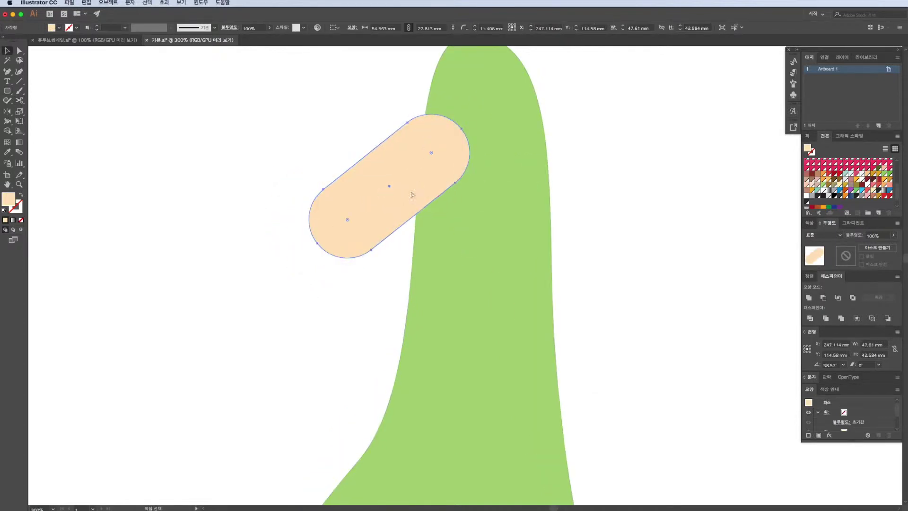
drag(401, 183, 478, 273)
drag(566, 261, 507, 187)
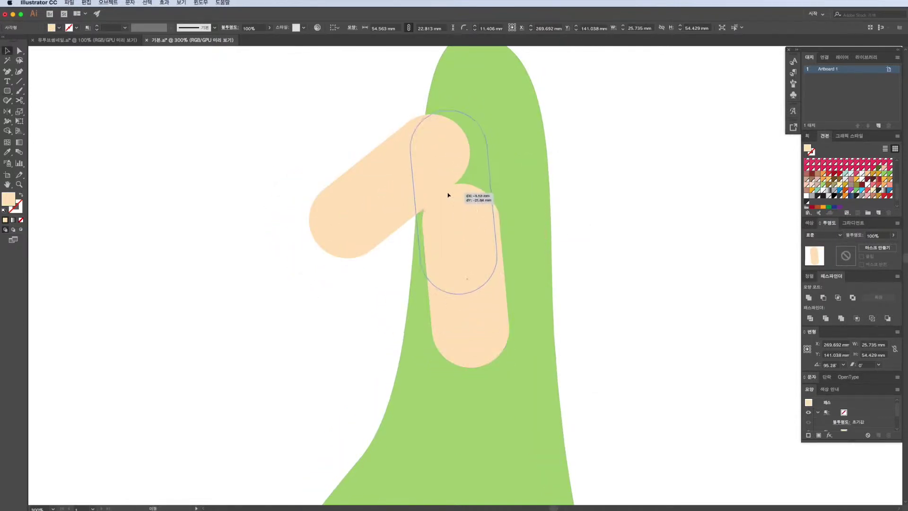
drag(457, 231, 443, 155)
drag(502, 293, 488, 299)
drag(455, 235, 443, 237)
- Rearrange stacking so the upright pill sits in front of the diagonal one
key(ctrl+bracketleft)
click(329, 230)
scroll(326, 232, down, 2)
click(431, 249)
key(ctrl+bracketright)
scroll(428, 250, up, 3)
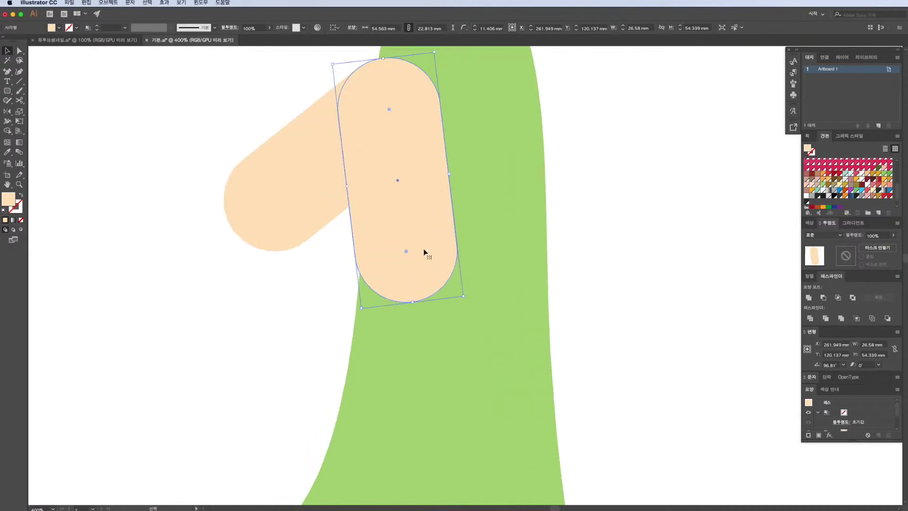
key(a)
click(310, 200)
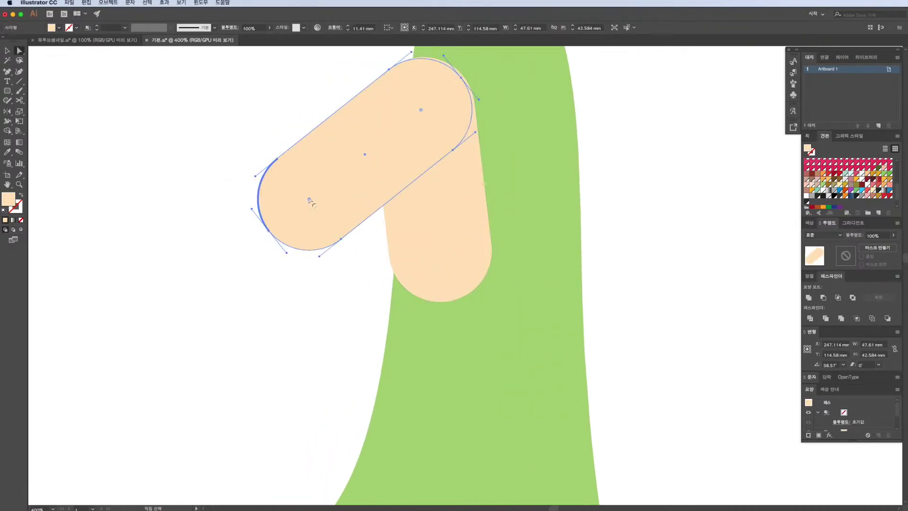
- Square off the diagonal pill's left end and curve its lower edge using an added anchor point
drag(301, 272, 236, 324)
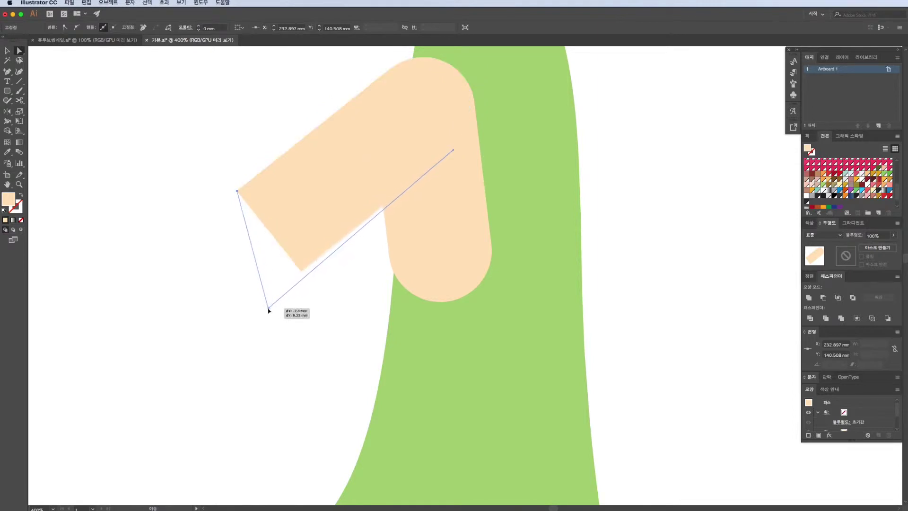
key(plus)
click(350, 232)
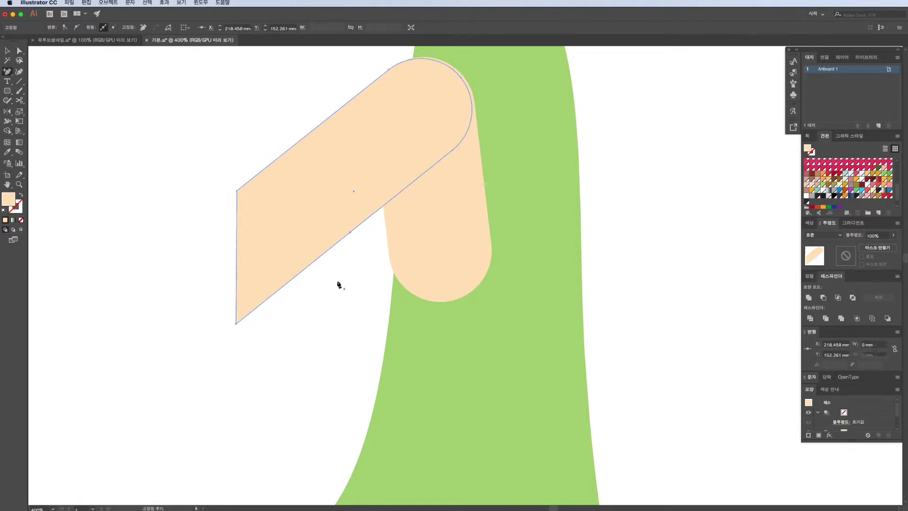
click(370, 222)
click(377, 212)
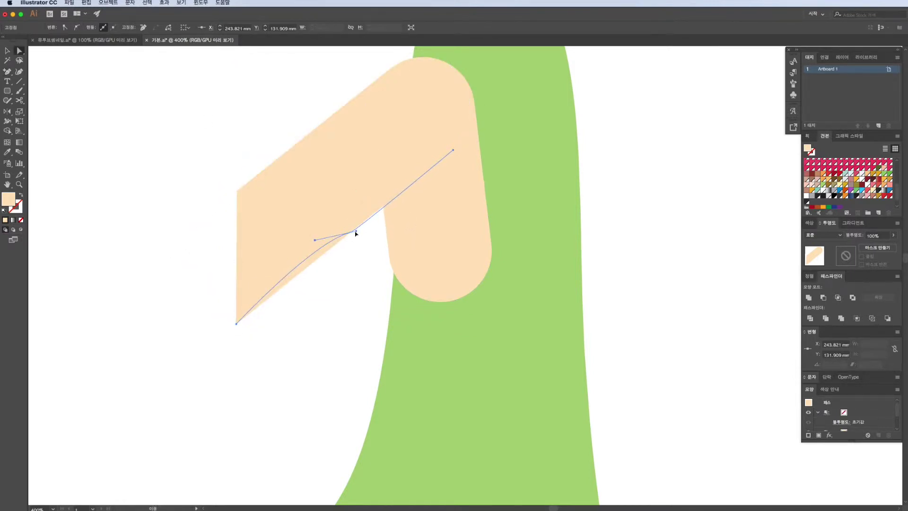
drag(323, 257, 338, 395)
drag(357, 233, 368, 218)
alt+scroll(368, 235, down, 2)
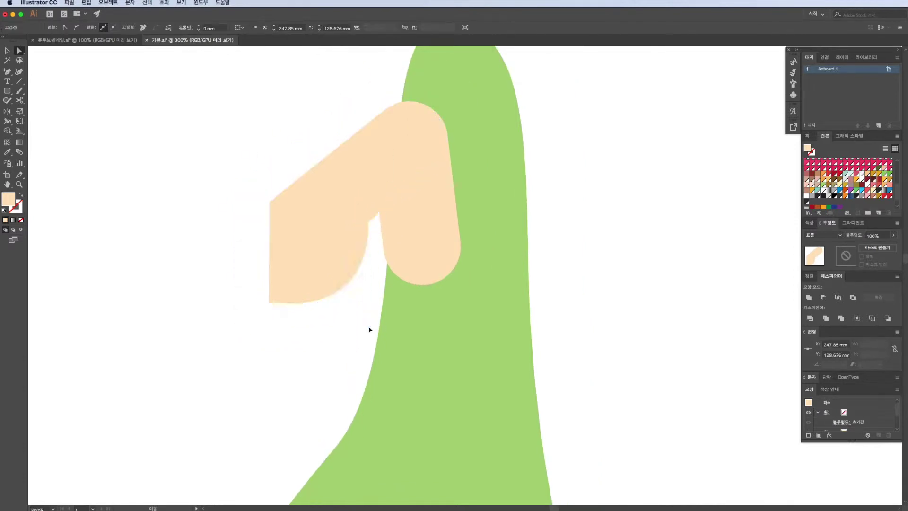
drag(268, 305, 269, 311)
drag(269, 202, 258, 215)
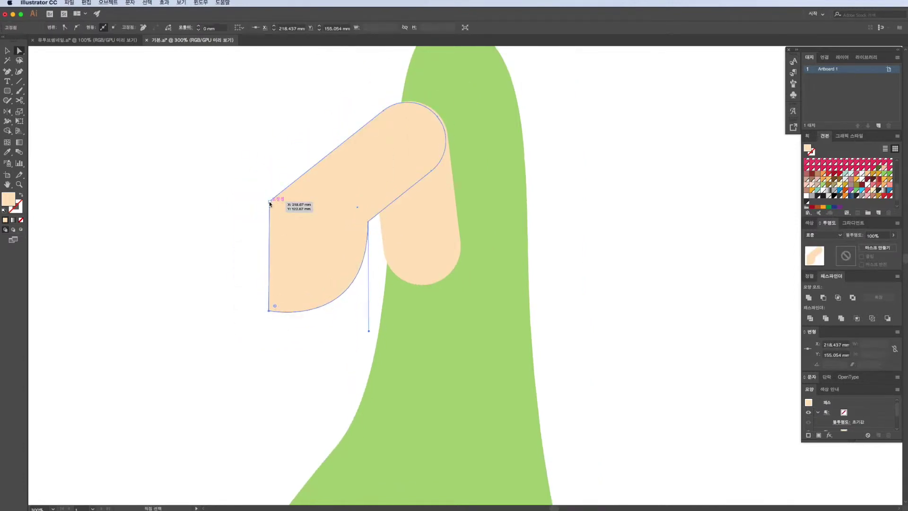
click(566, 178)
- Select both cream hand shapes and move them to the right
key(v)
alt+scroll(524, 178, down, 2)
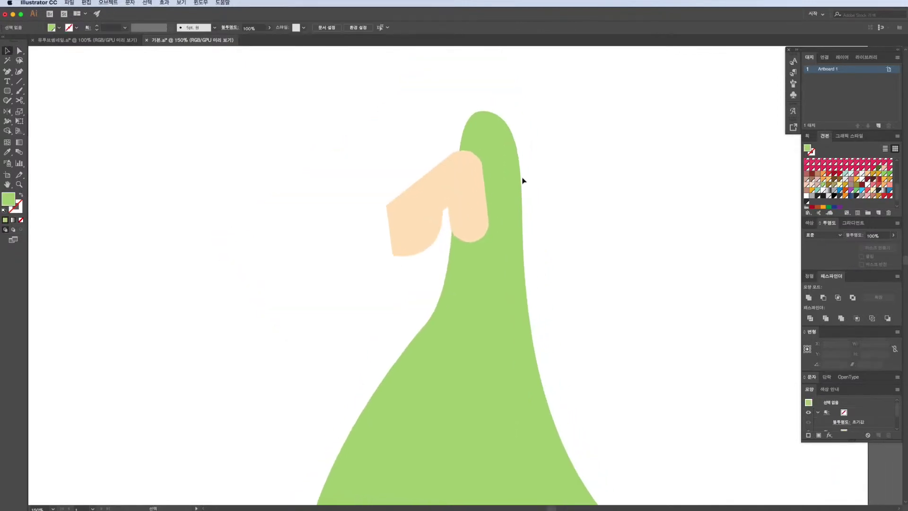
alt+scroll(524, 179, up, 2)
click(389, 217)
key(ctrl+a)
drag(424, 258, 448, 259)
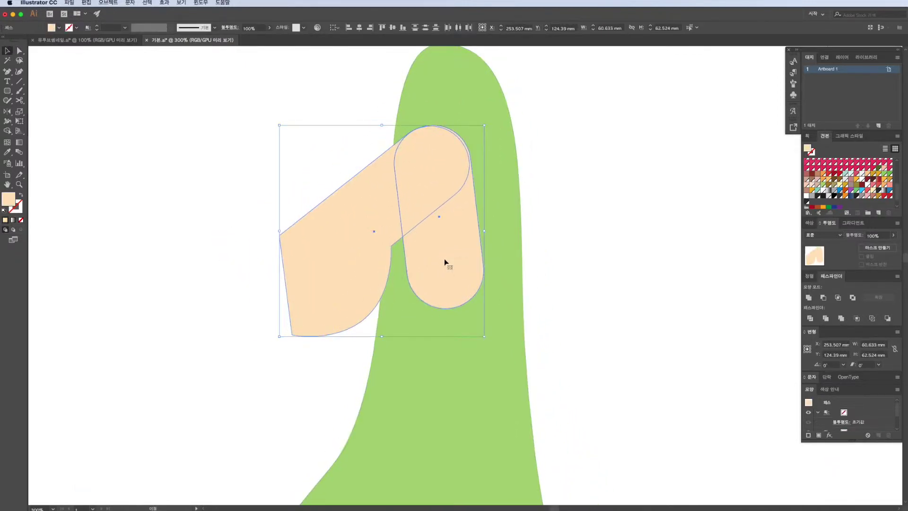
- Draw a rounded finger shape and place it beside the hand on the bag
click(568, 264)
alt+scroll(567, 264, down, 1)
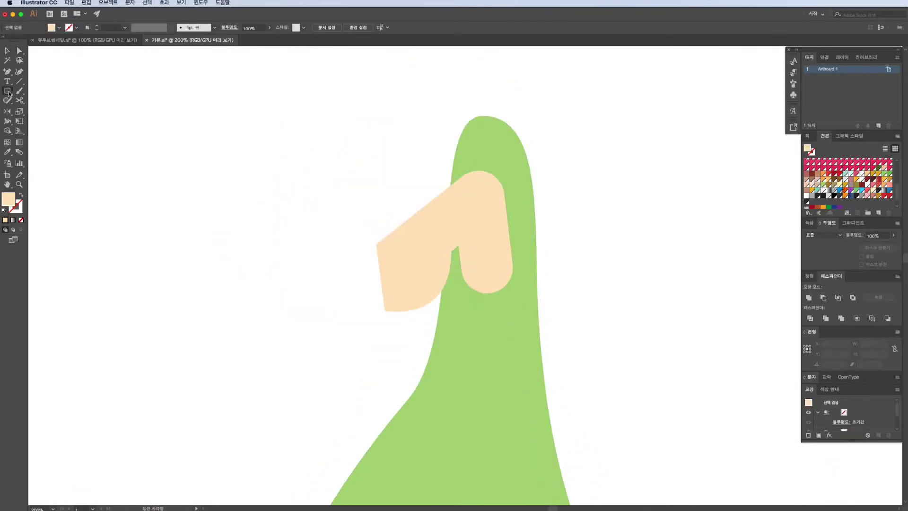
drag(9, 93, 42, 100)
alt+scroll(468, 255, up, 2)
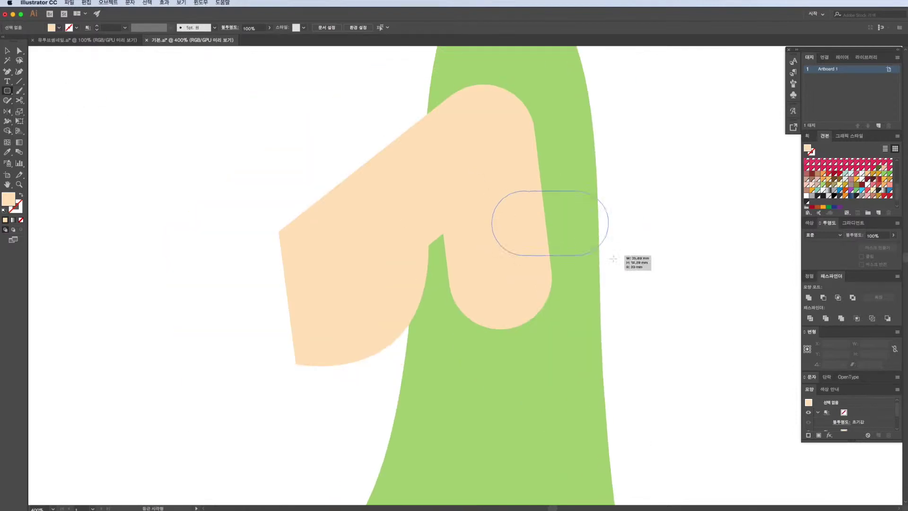
drag(613, 259, 645, 265)
key(v)
drag(471, 285, 515, 300)
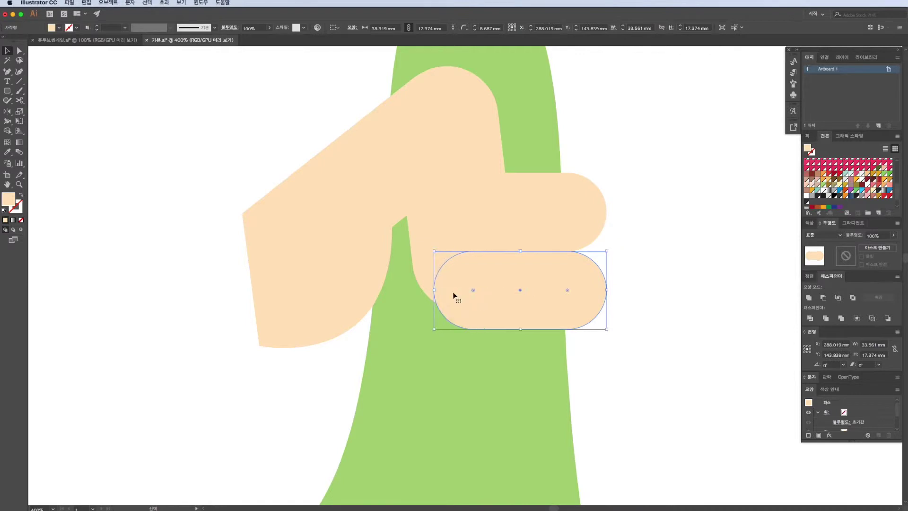
- Duplicate the finger downward into a stack and narrow the bottom finger
key(a)
drag(555, 218, 556, 375)
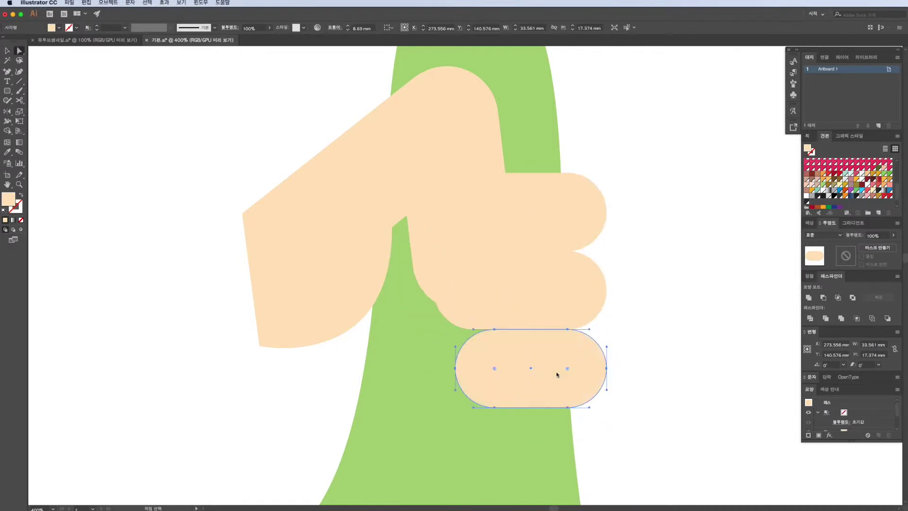
scroll(562, 373, down, 3)
drag(532, 309, 530, 392)
key(v)
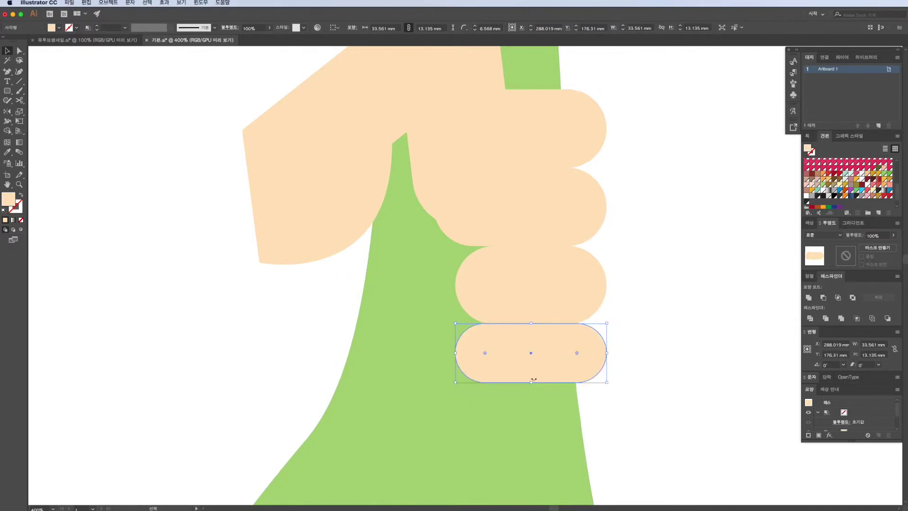
drag(455, 357, 477, 357)
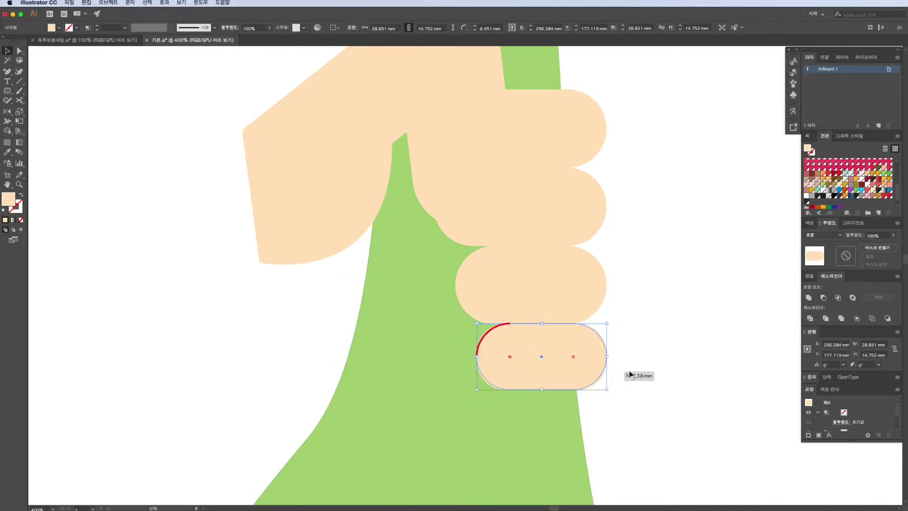
click(649, 339)
- Fill the four finger shapes with a darker tan skin tone
scroll(649, 339, down, 1)
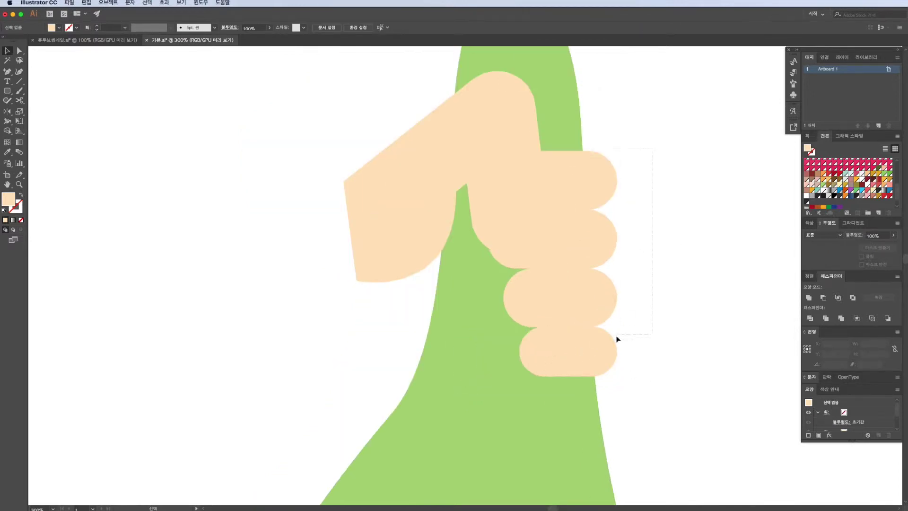
click(604, 308)
click(434, 249)
click(580, 223)
click(520, 307)
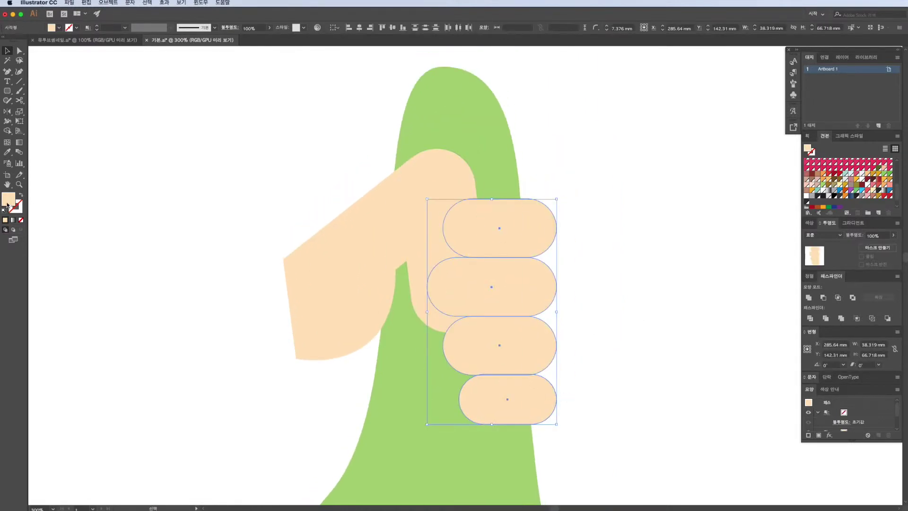
double_click(7, 203)
click(780, 246)
- Send the four fingers backward behind the thumb
click(577, 199)
click(542, 400)
key(ctrl+bracketleft)
key(ctrl+minus)
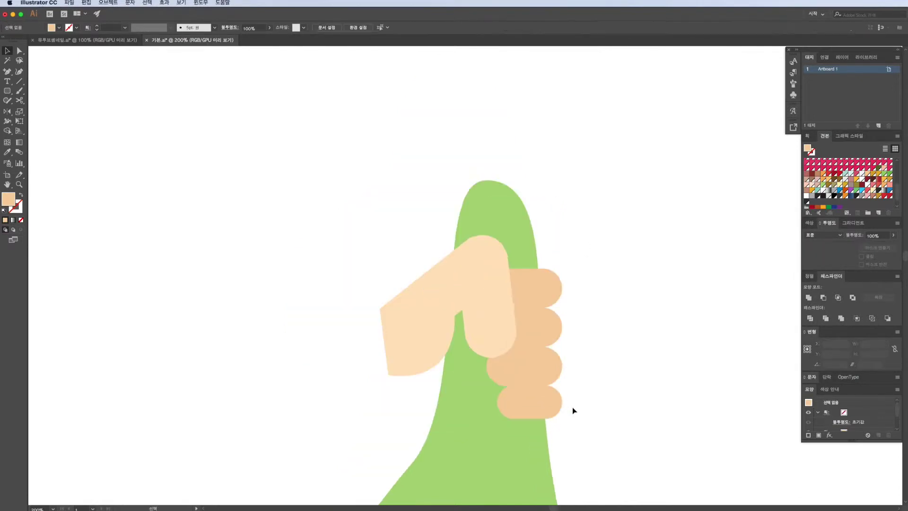
click(572, 406)
click(8, 91)
- Draw a rectangle behind the thumb and stretch its left corners into a long forearm
drag(544, 390, 347, 262)
key(ctrl+bracketleft)
key(a)
scroll(461, 279, left, 2)
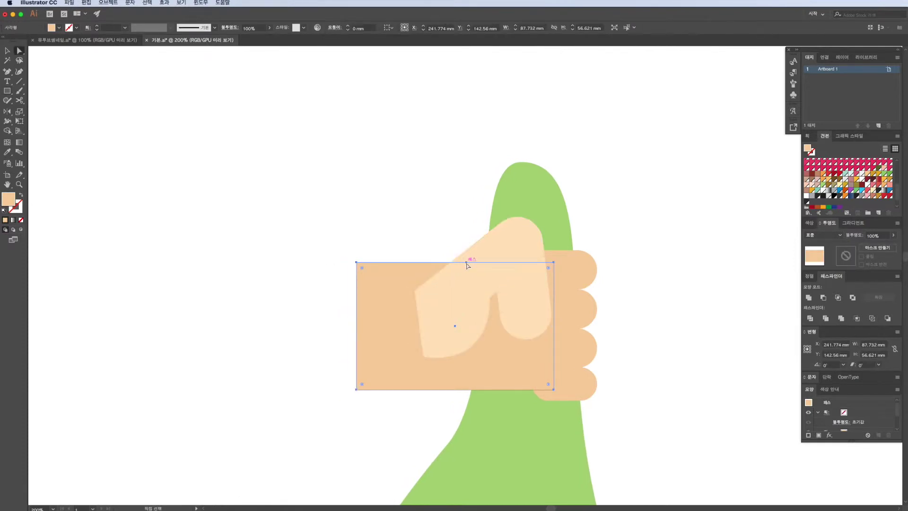
drag(466, 262, 415, 289)
drag(356, 262, 228, 281)
drag(356, 389, 232, 392)
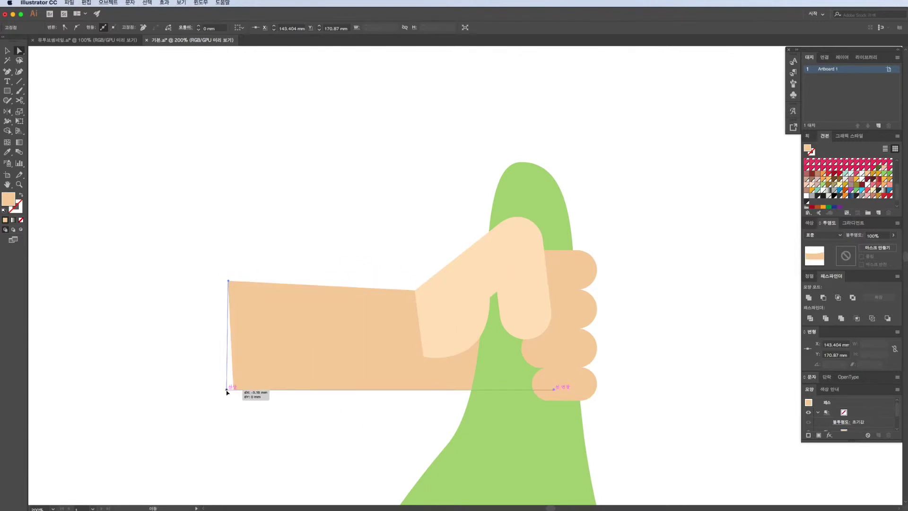
drag(228, 281, 228, 287)
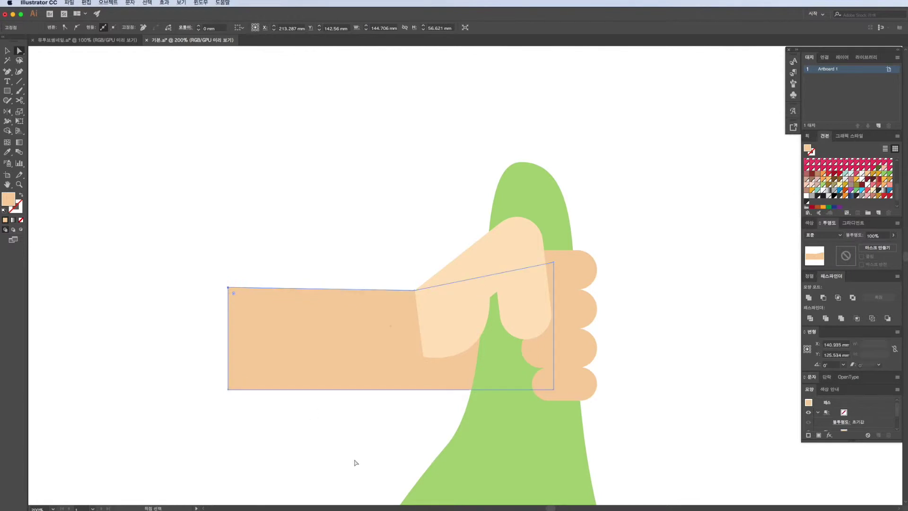
- Pull the thumb's anchor handle so its lower curve bulges outward
click(356, 462)
click(428, 354)
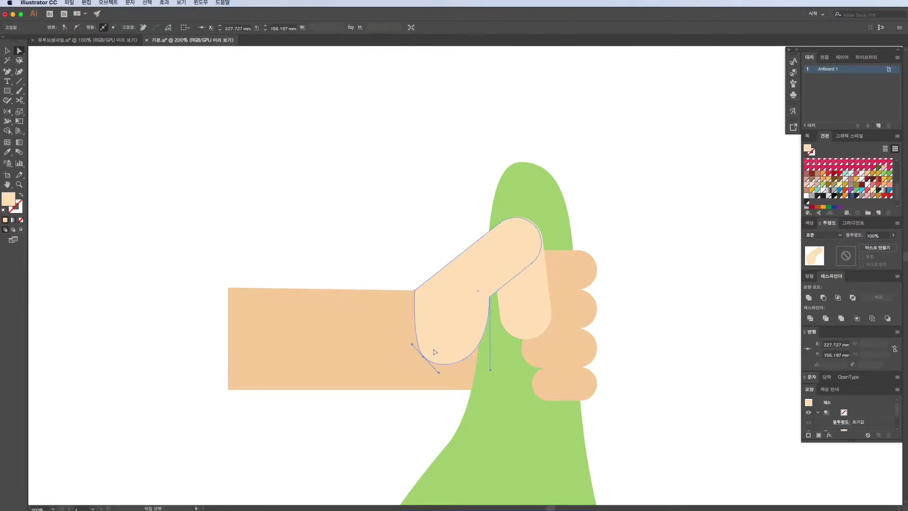
drag(411, 344, 390, 328)
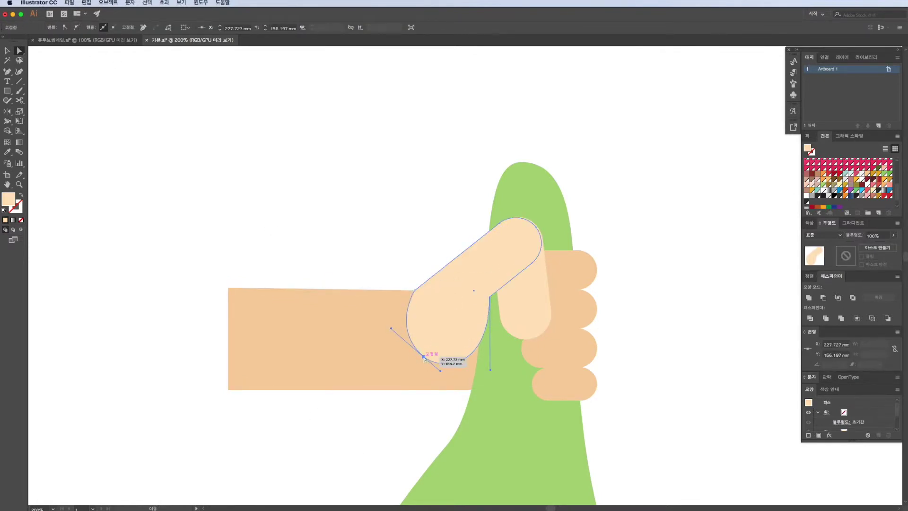
click(645, 349)
scroll(645, 346, down, 1)
scroll(645, 345, up, 1)
- Select the thumb tip and round its corners to 10.95 mm
click(478, 314)
click(642, 349)
scroll(642, 348, down, 1)
scroll(642, 349, down, 1)
scroll(640, 348, up, 2)
scroll(588, 313, up, 1)
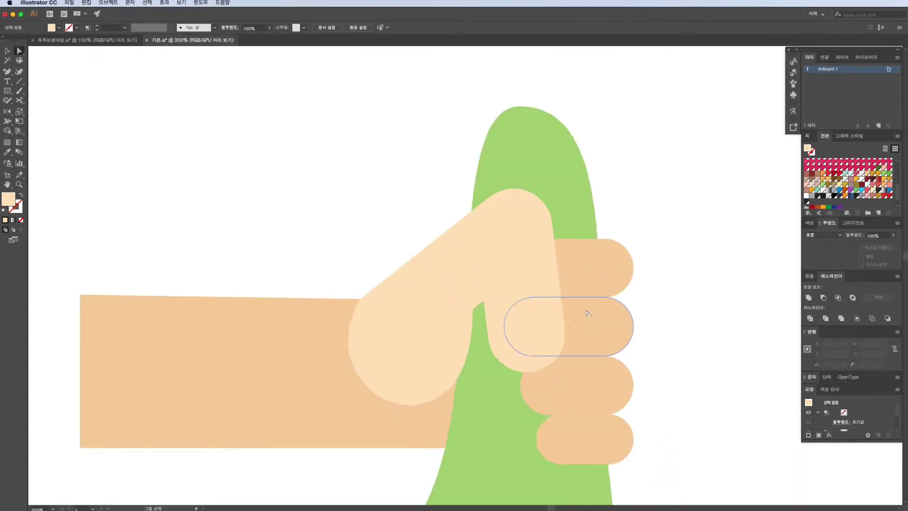
scroll(572, 386, down, 1)
scroll(520, 284, down, 1)
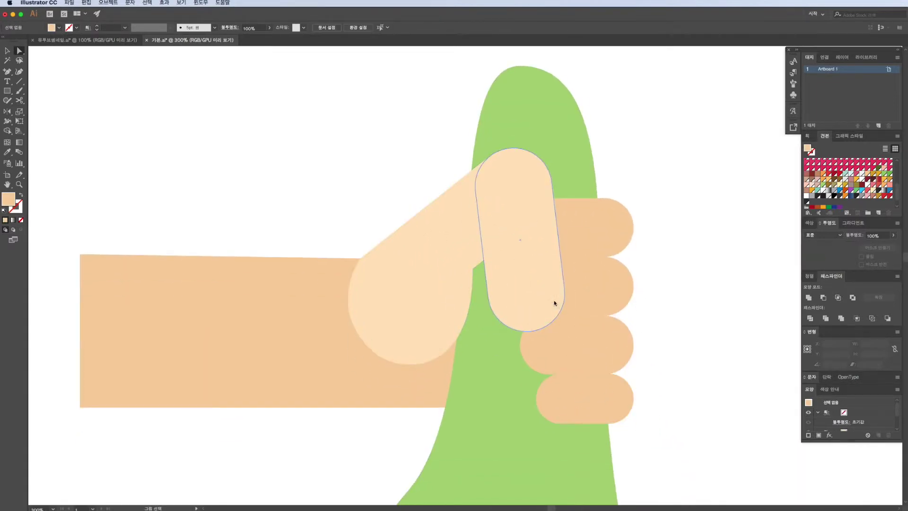
click(556, 304)
scroll(556, 304, up, 3)
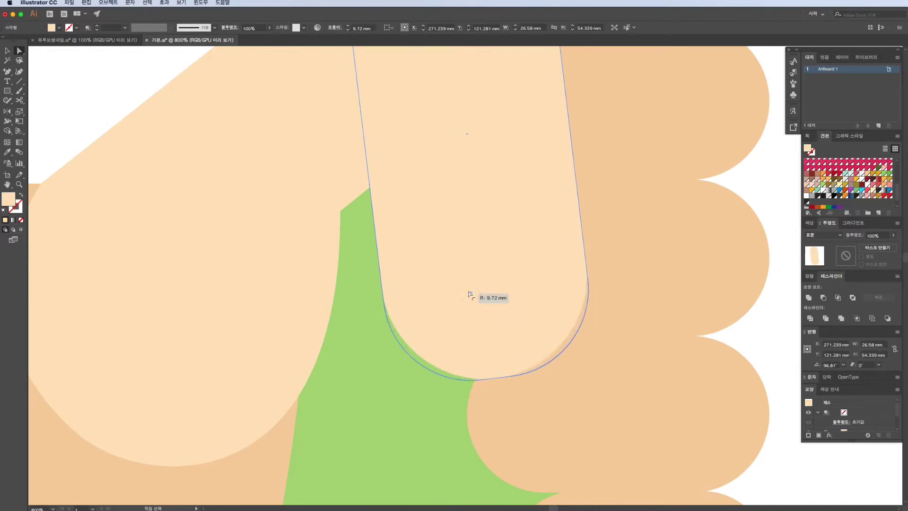
scroll(468, 293, down, 3)
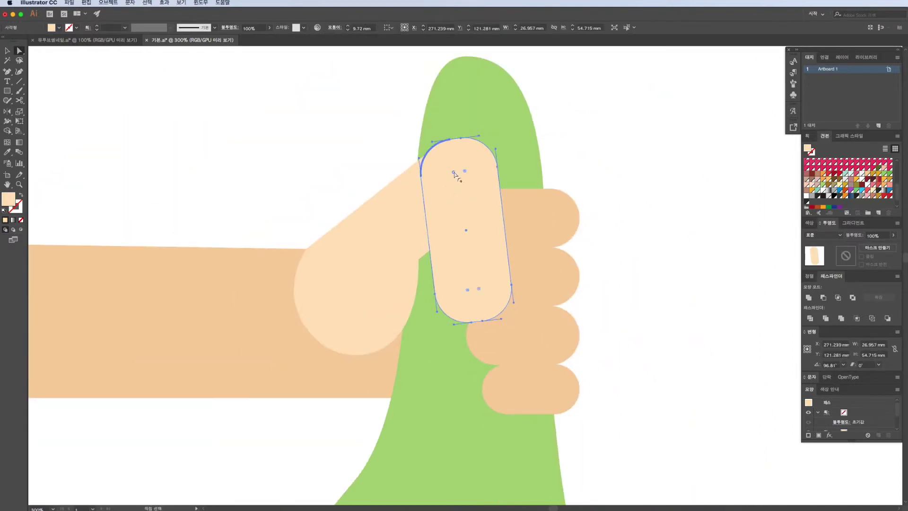
scroll(462, 179, up, 1)
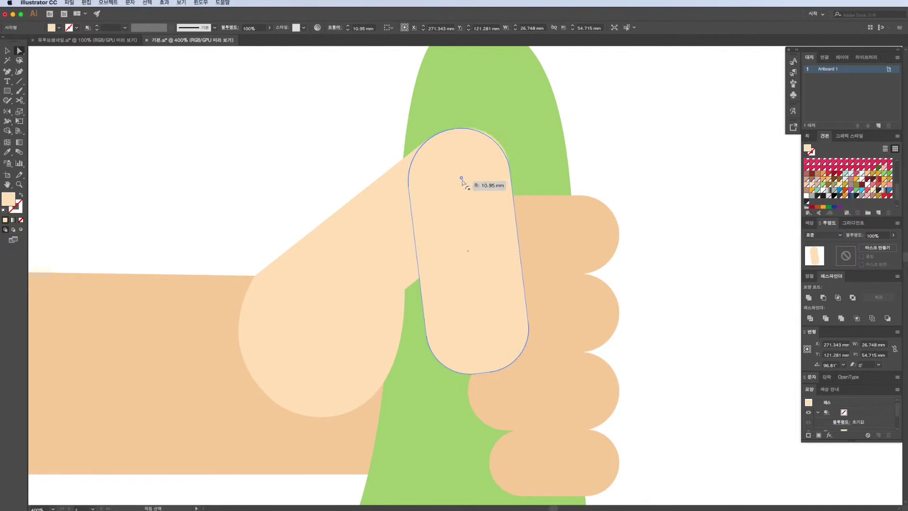
- Shorten the thumb tip slightly at the bottom and draw a rounded rectangle for the thumbnail
key(v)
scroll(523, 304, down, 1)
scroll(457, 320, up, 2)
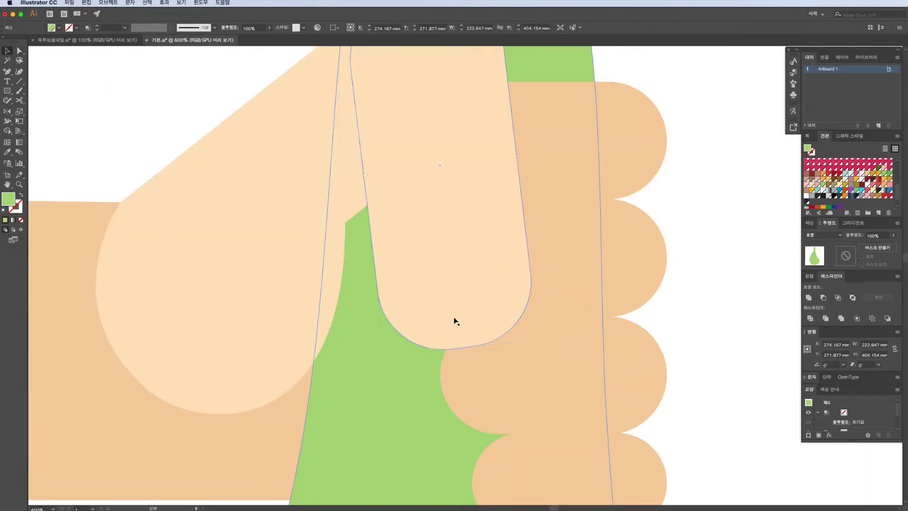
drag(465, 348, 461, 340)
drag(7, 91, 40, 97)
drag(394, 183, 504, 316)
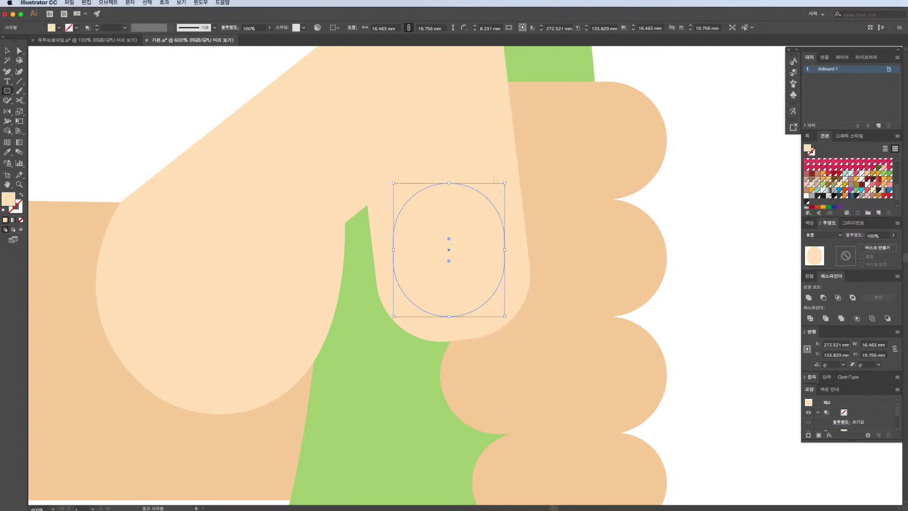
- Fill the thumbnail with FCE5CA and round its corners more
double_click(7, 200)
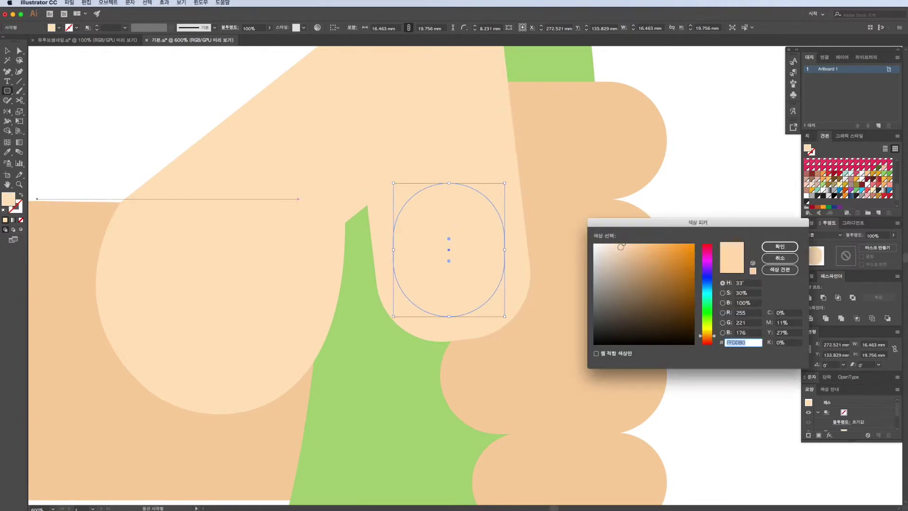
click(780, 247)
key(a)
drag(449, 239, 436, 222)
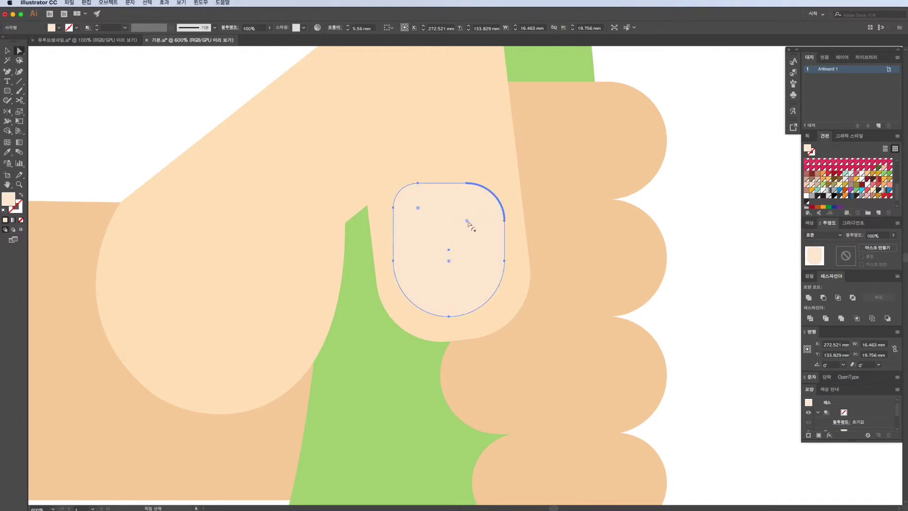
- Split the nail with an ellipse over its top using Pathfinder Divide and delete the excess piece
drag(7, 90, 33, 102)
drag(341, 129, 543, 239)
key(v)
mouse_move(473, 205)
mouse_down()
mouse_move(491, 134)
mouse_move(481, 178)
mouse_up()
shift+click(480, 246)
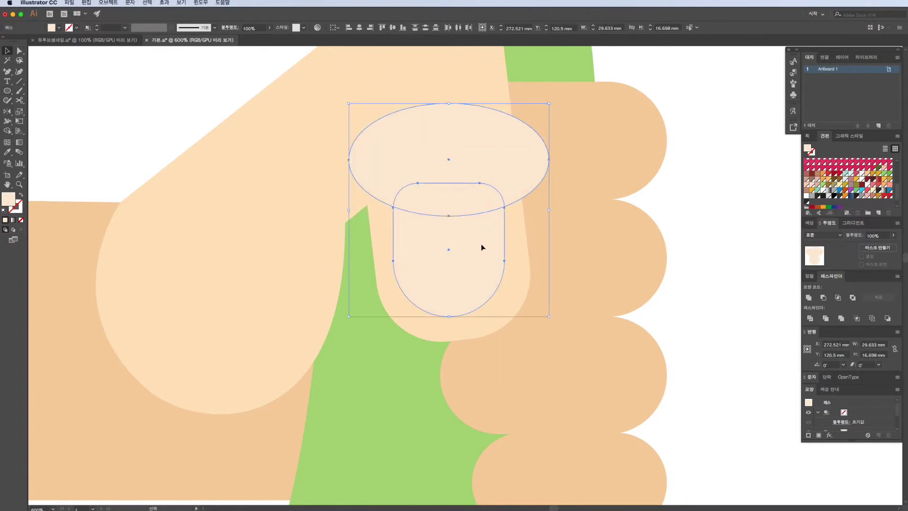
click(810, 319)
key(a)
click(483, 154)
key(Delete)
click(455, 206)
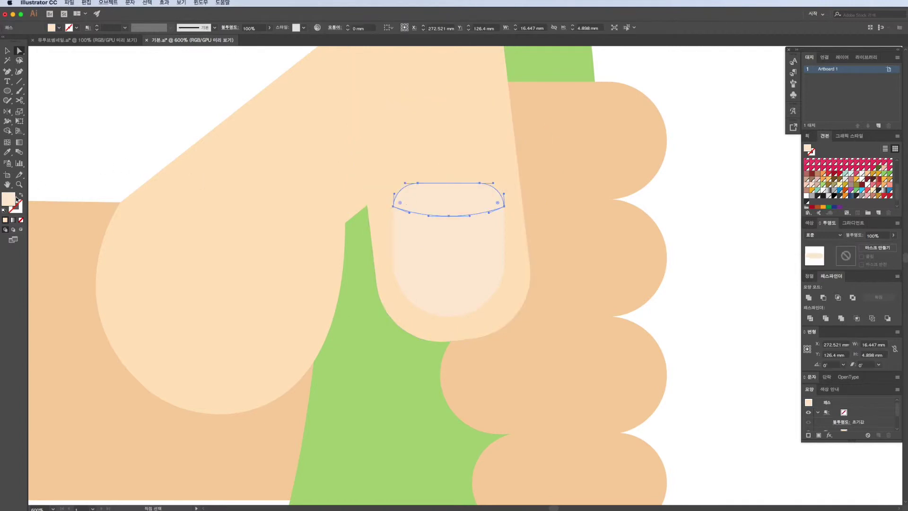
- Give the nail's top band a lighter fill and rotate the nail group about 6°
double_click(15, 199)
click(763, 249)
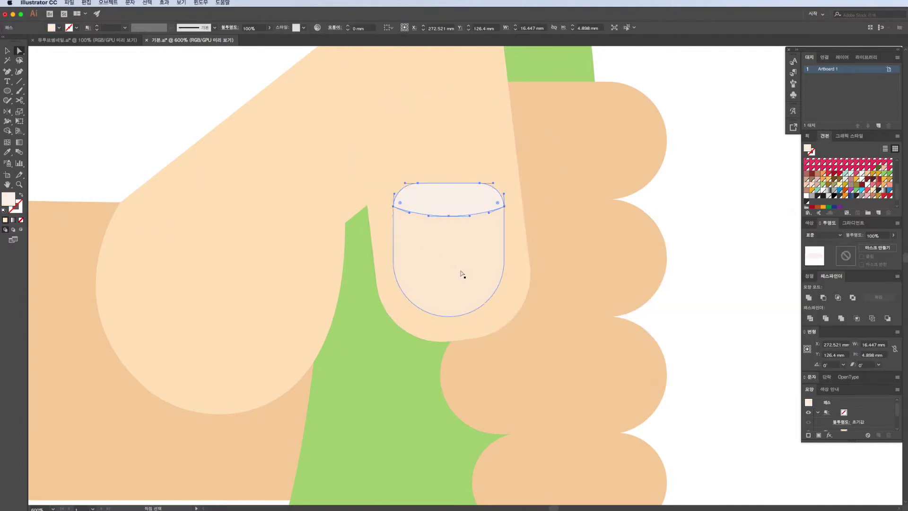
key(v)
click(463, 209)
drag(510, 320, 533, 310)
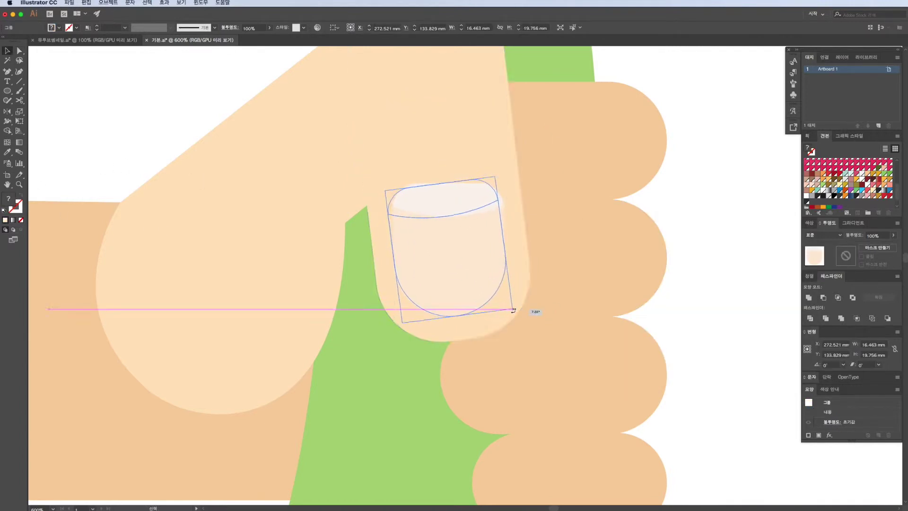
- Zoom out over the thumb and select the thumb tip outline for point editing
key(ctrl+minus)
key(ctrl+minus)
key(ctrl+shift+a)
scroll(469, 287, up, 1)
click(466, 284)
key(a)
click(408, 284)
- Raise the thumb tip's left-edge point and lower its bottom point slightly
drag(408, 284, 404, 257)
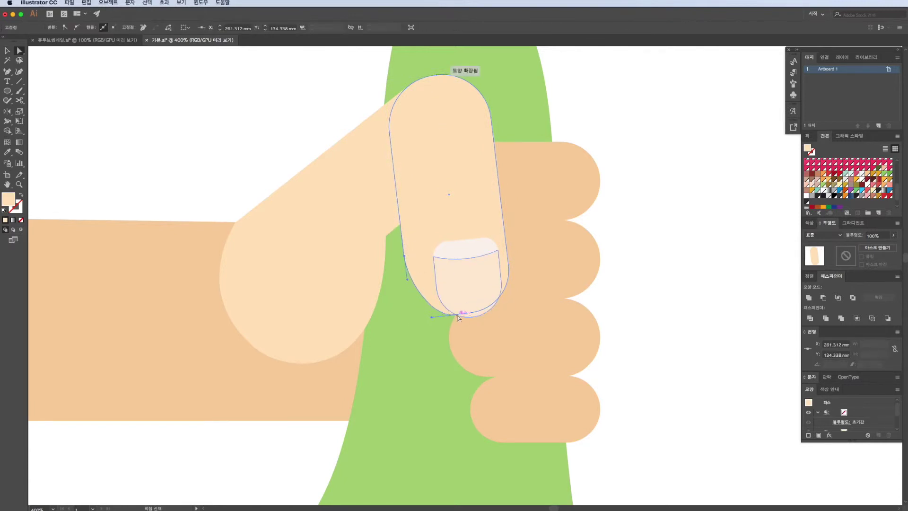
click(460, 313)
scroll(460, 317, up, 5)
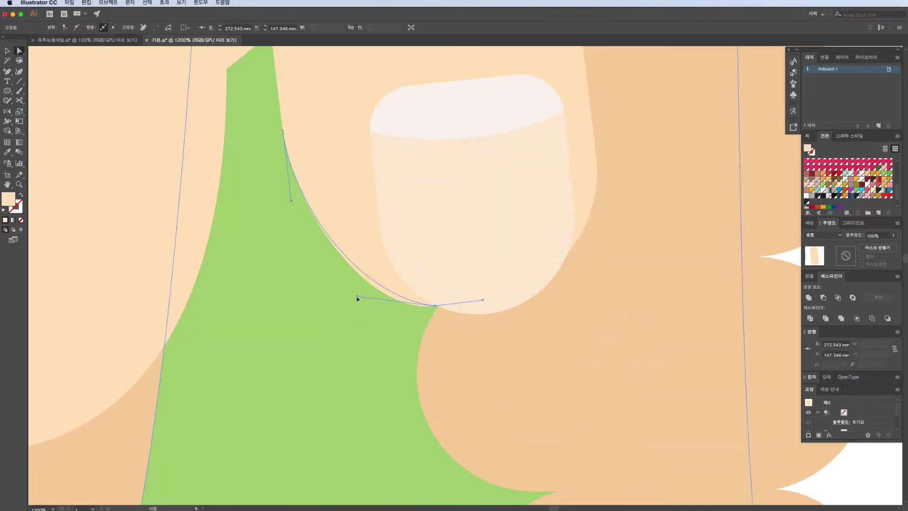
drag(485, 303, 484, 311)
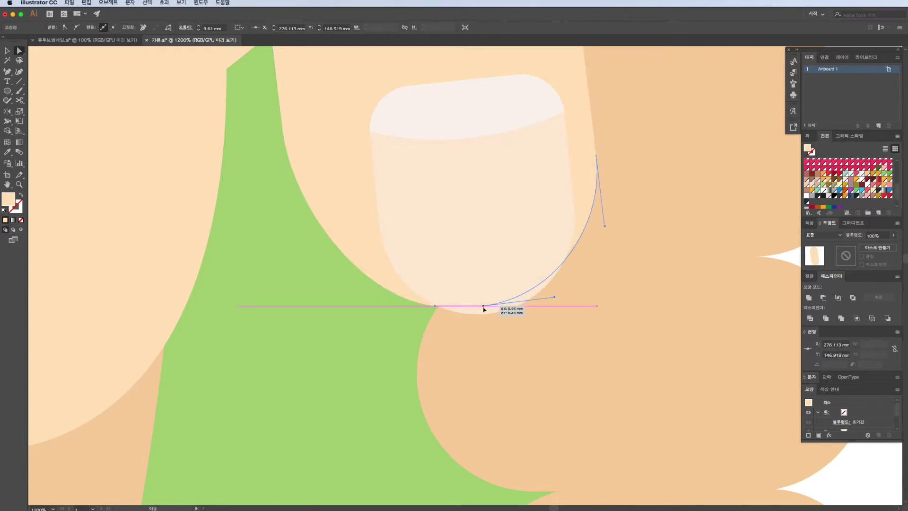
scroll(484, 312, down, 5)
- Move the thumbnail slightly up on the thumb tip
key(v)
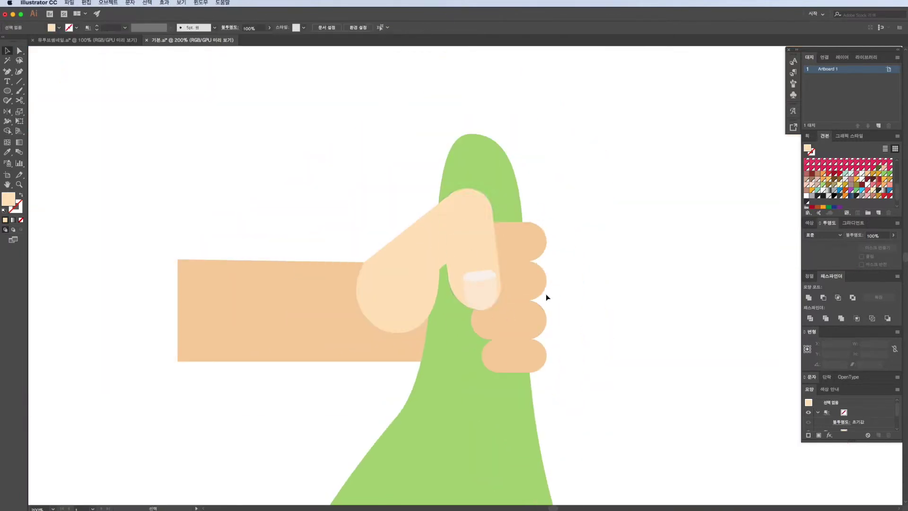
scroll(546, 297, up, 2)
scroll(563, 318, up, 4)
drag(479, 309, 468, 288)
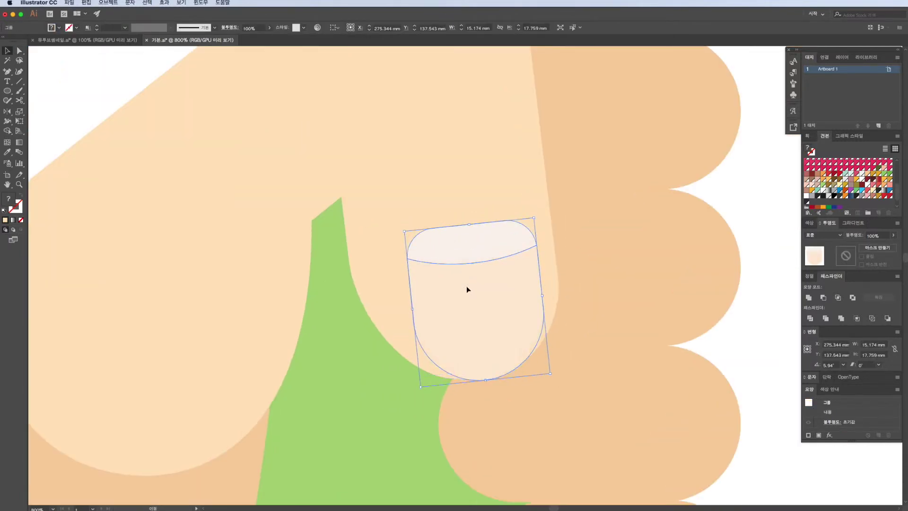
- Shift the thumb tip's bottom point right to smooth its lower curve
click(460, 373)
key(a)
mouse_move(451, 379)
mouse_down()
mouse_move(481, 379)
mouse_move(401, 380)
mouse_up()
key(v)
scroll(443, 384, down, 2)
click(444, 383)
scroll(629, 360, down, 2)
click(644, 350)
scroll(644, 331, up, 2)
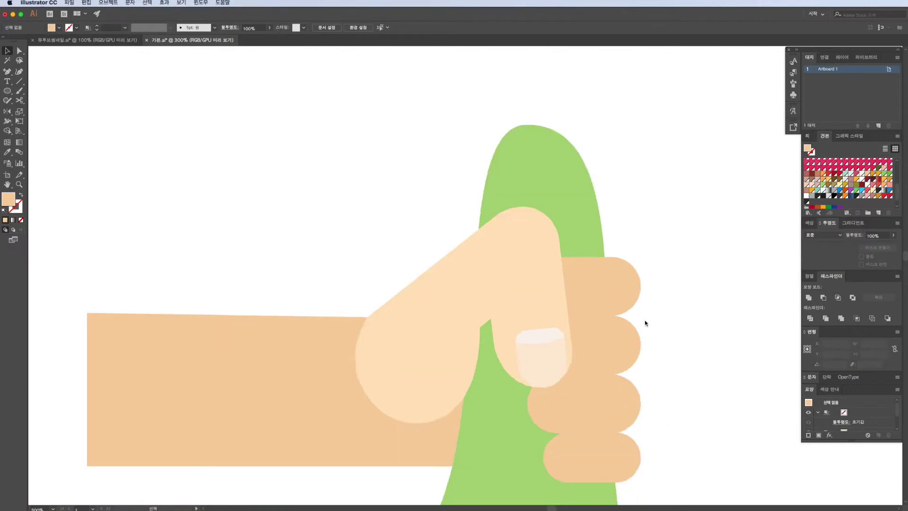
- Shrink the green bag and position it under the hand
scroll(578, 290, down, 5)
scroll(612, 315, up, 1)
scroll(614, 315, down, 2)
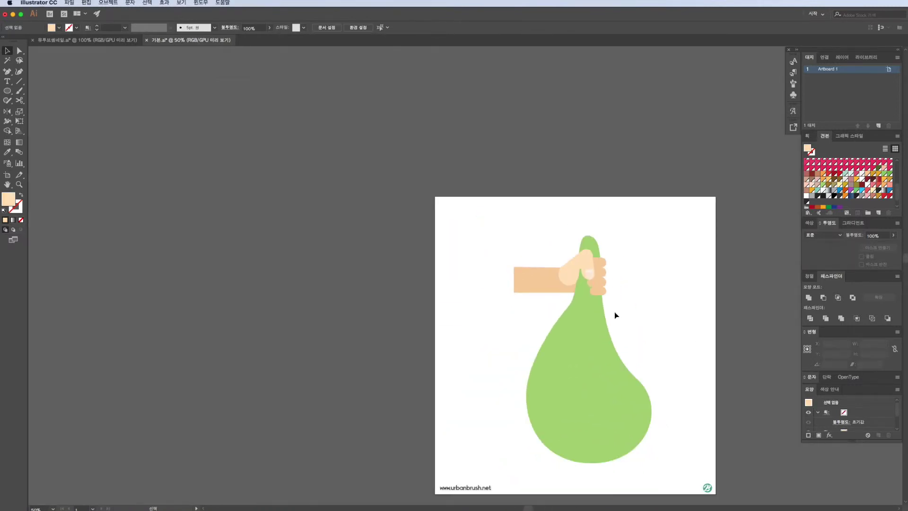
scroll(566, 349, up, 1)
click(566, 348)
scroll(645, 444, down, 2)
drag(651, 467, 577, 340)
scroll(603, 278, up, 1)
drag(544, 308, 539, 304)
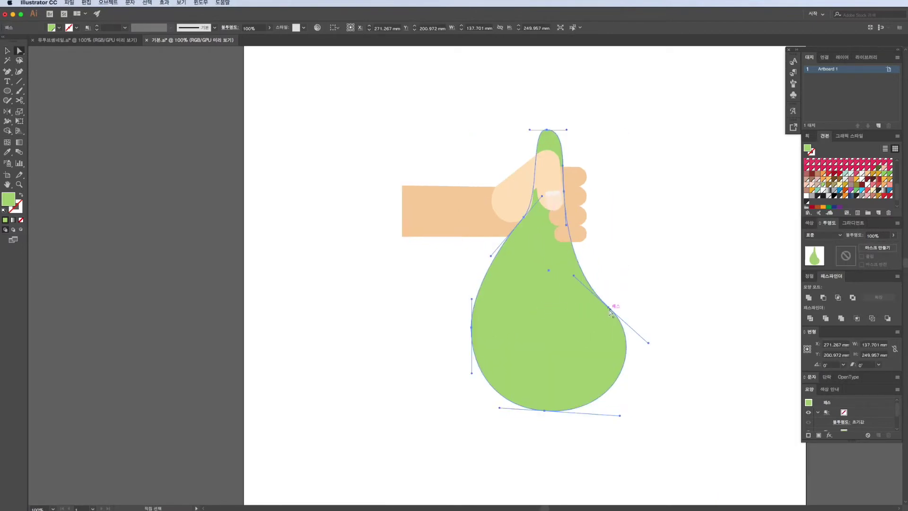
- Widen the bag's right side and neck, and add a reshaped point at its top
drag(608, 306, 610, 301)
drag(564, 193, 569, 194)
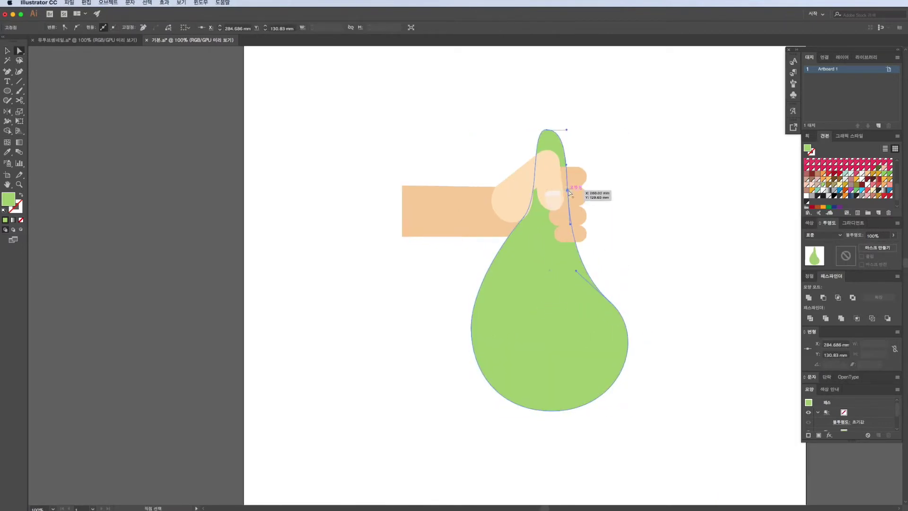
click(605, 113)
scroll(605, 113, up, 2)
click(524, 186)
mouse_move(523, 185)
mouse_down()
mouse_move(534, 159)
mouse_move(499, 148)
mouse_up()
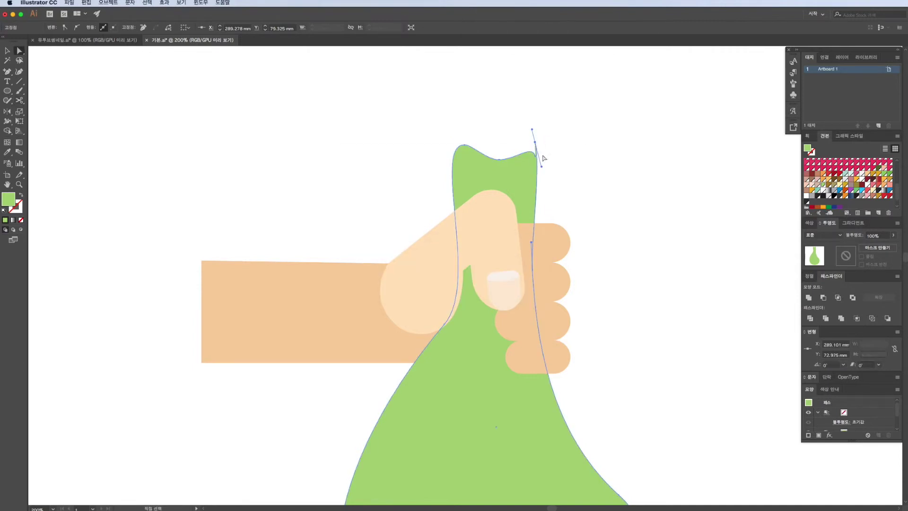
scroll(538, 165, up, 4)
drag(525, 183, 550, 282)
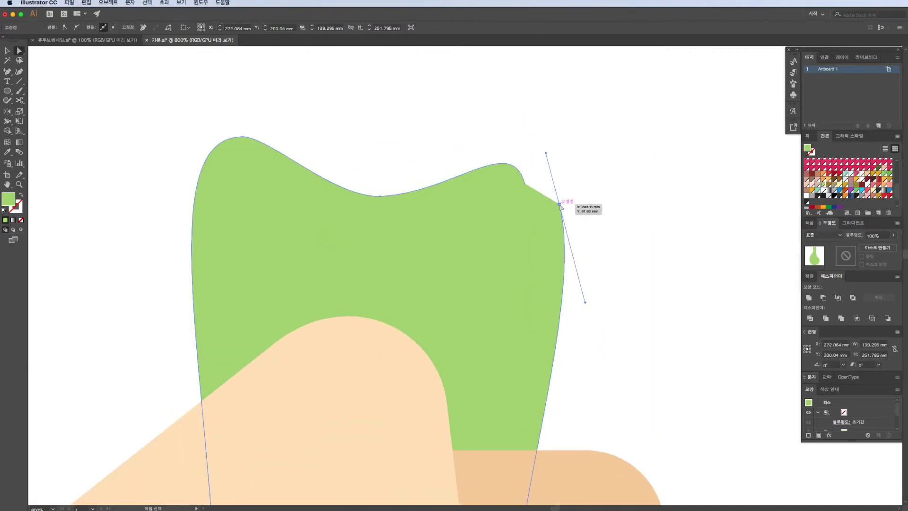
- Pull the neck's top-right anchor up into a point and adjust the top-left anchor
click(529, 184)
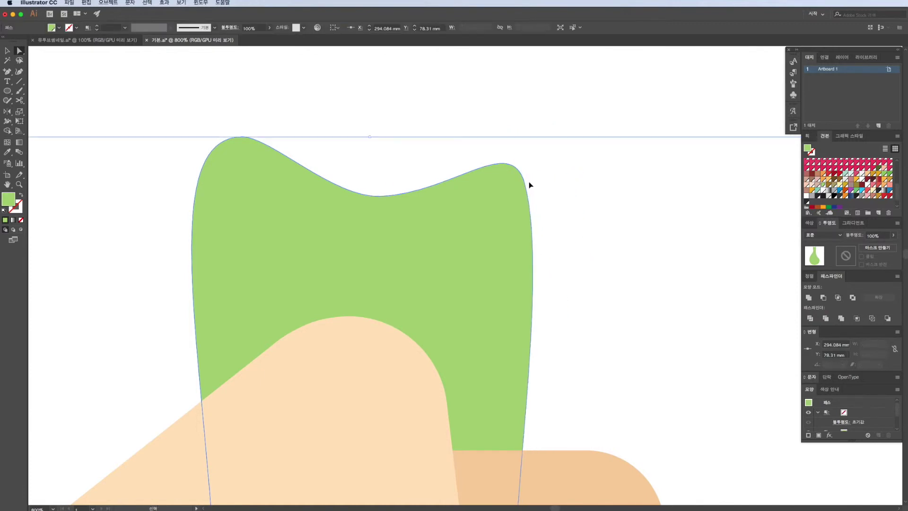
drag(526, 179, 526, 125)
click(546, 154)
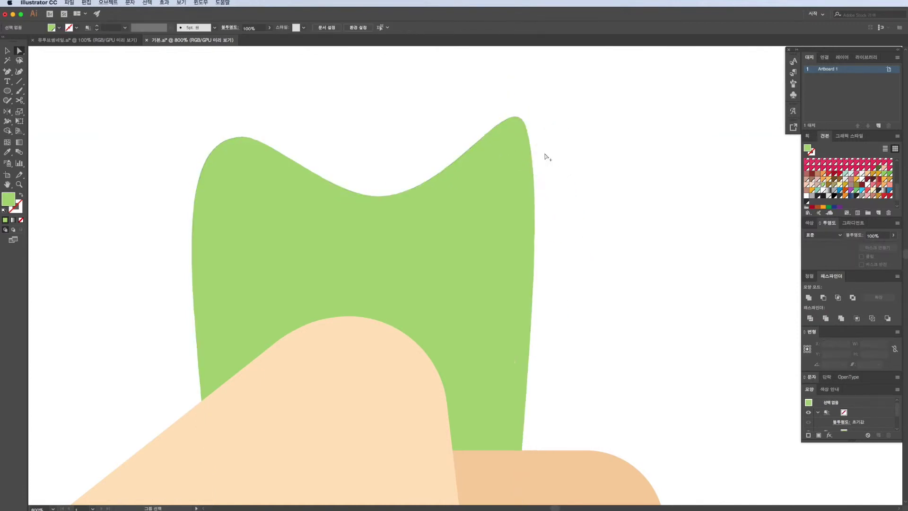
key(super+0)
click(510, 321)
alt+scroll(486, 239, up, 3)
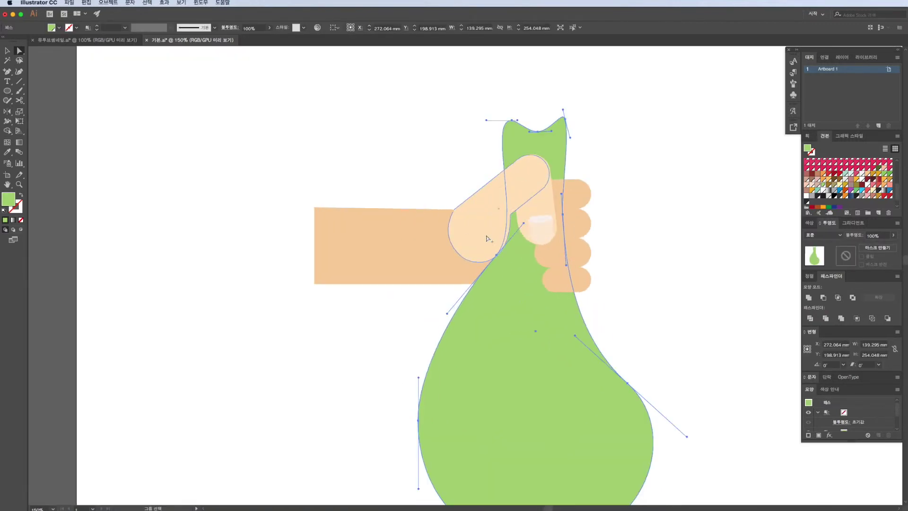
drag(510, 122, 506, 121)
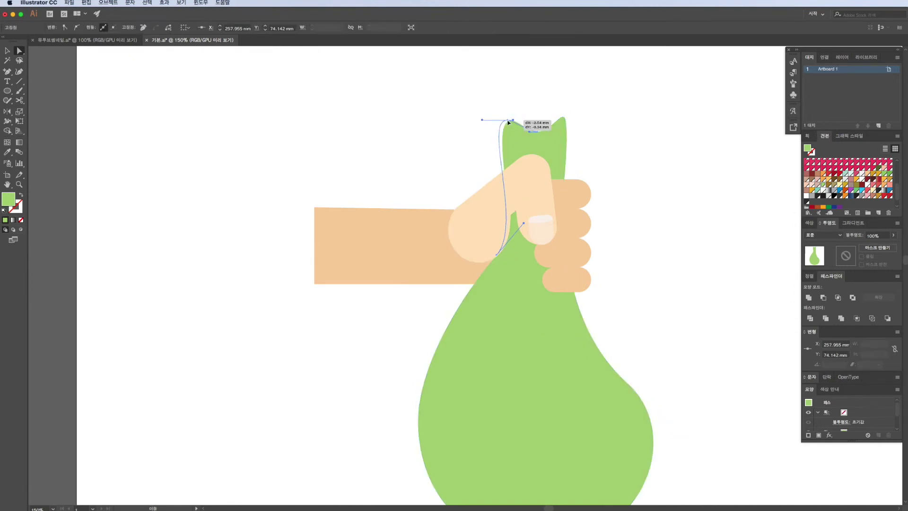
- Deselect the bag and select the thumb shape
click(641, 241)
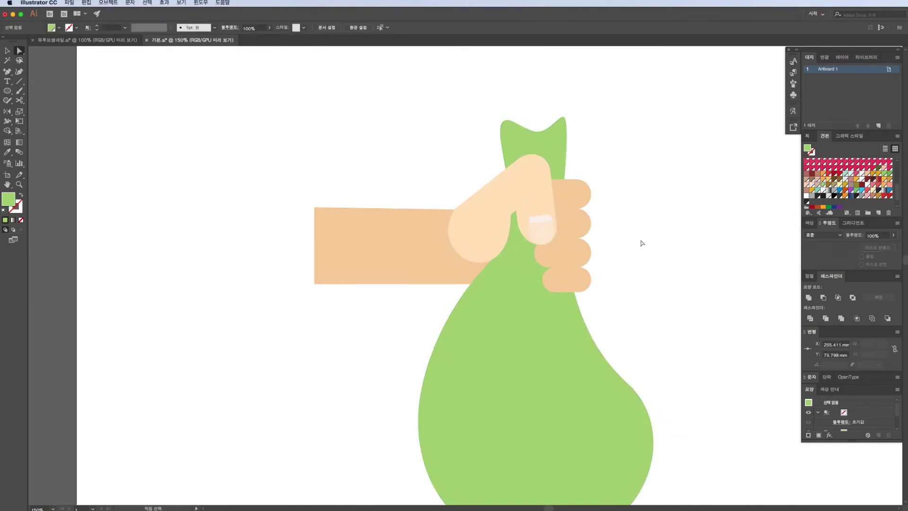
alt+scroll(617, 269, down, 3)
alt+scroll(582, 379, up, 5)
alt+scroll(585, 379, down, 3)
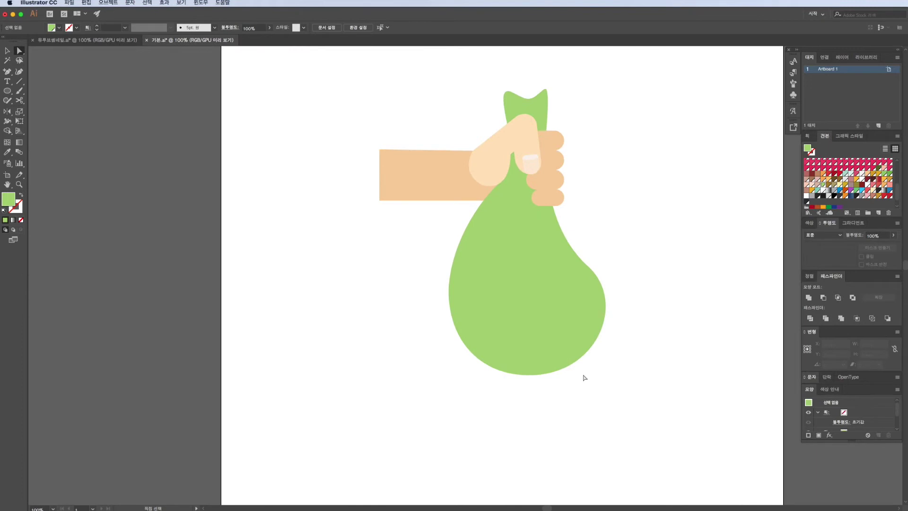
click(528, 141)
alt+scroll(537, 152, up, 2)
- Select both thumb shapes and scale the thumb down slightly
key(v)
click(668, 142)
click(535, 179)
click(531, 204)
drag(545, 229, 537, 222)
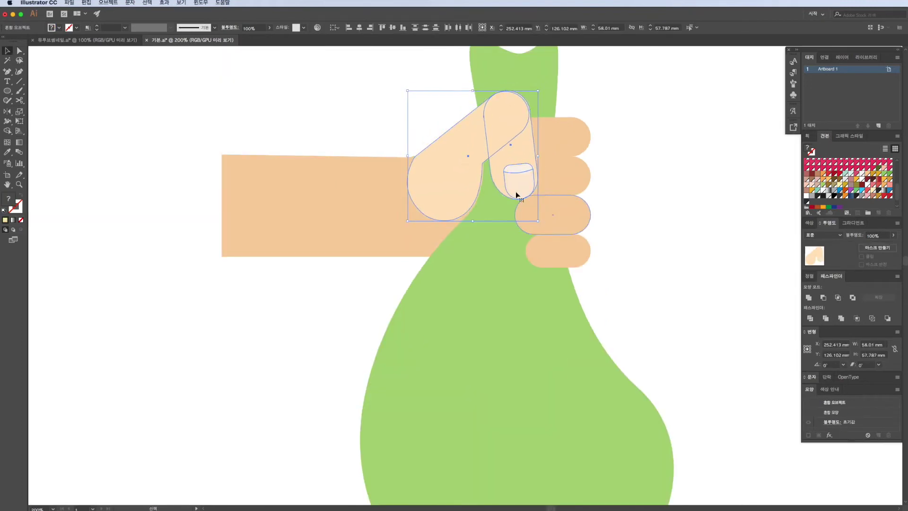
- Move a lower finger a little to the left
click(494, 273)
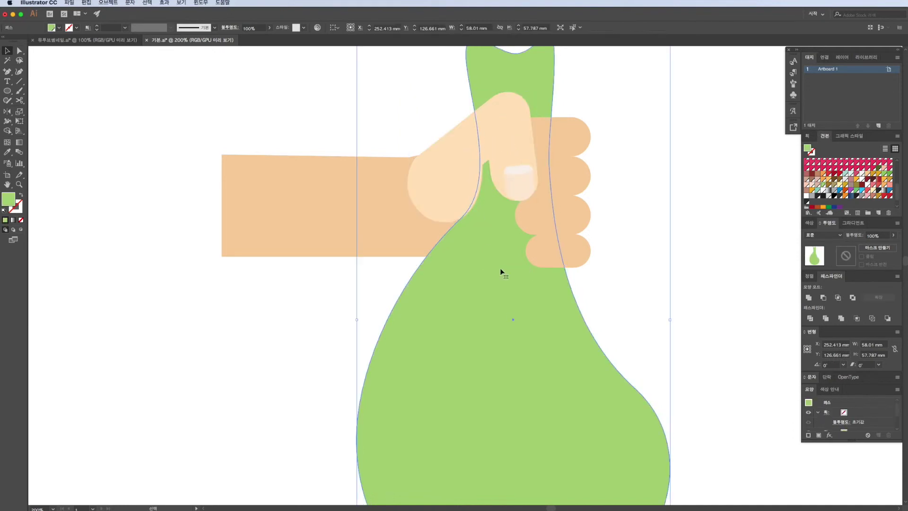
alt+scroll(629, 267, down, 3)
alt+scroll(583, 245, up, 3)
alt+scroll(520, 265, up, 2)
drag(493, 282, 476, 284)
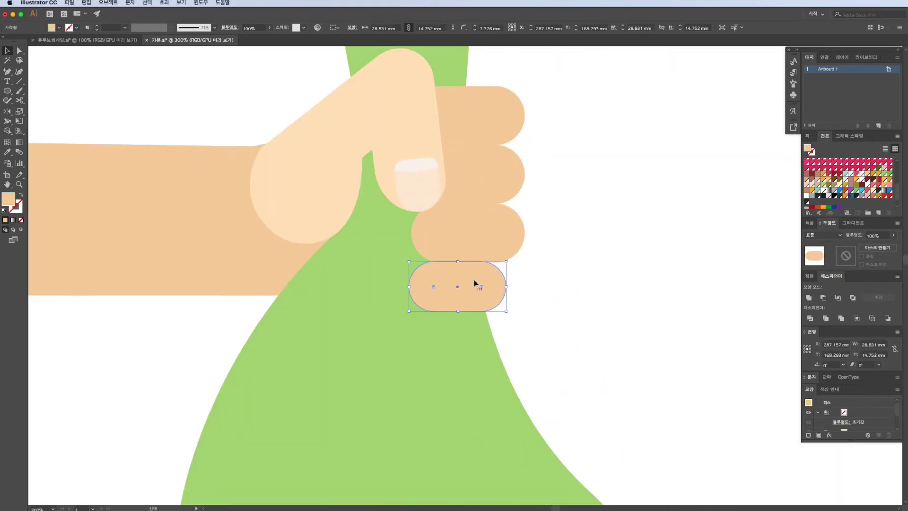
- Alt-drag a duplicate of the green bag onto the left pasteboard
alt+scroll(552, 279, down, 4)
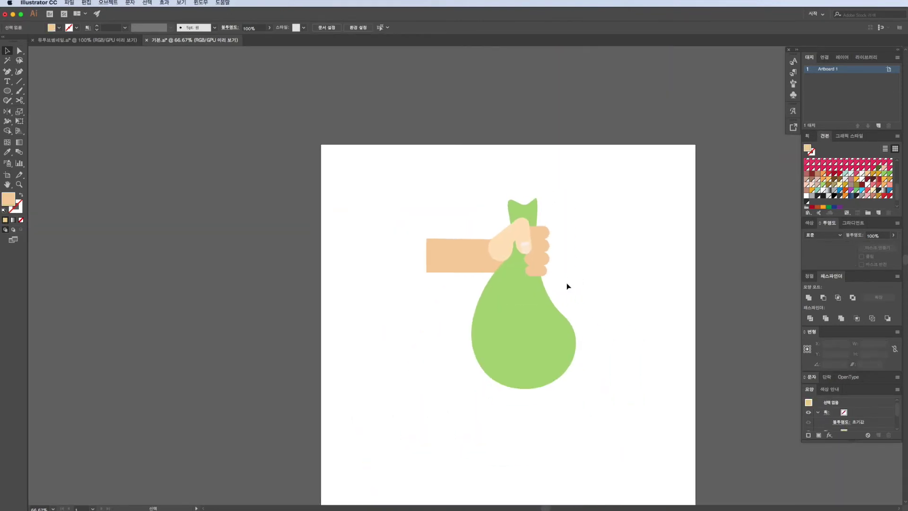
mouse_move(498, 337)
mouse_down()
mouse_move(285, 299)
mouse_move(260, 283)
mouse_up()
alt+scroll(260, 282, up, 3)
- Cut the inner shape from the bag copy and delete the left band, leaving a crescent sliver
key(a)
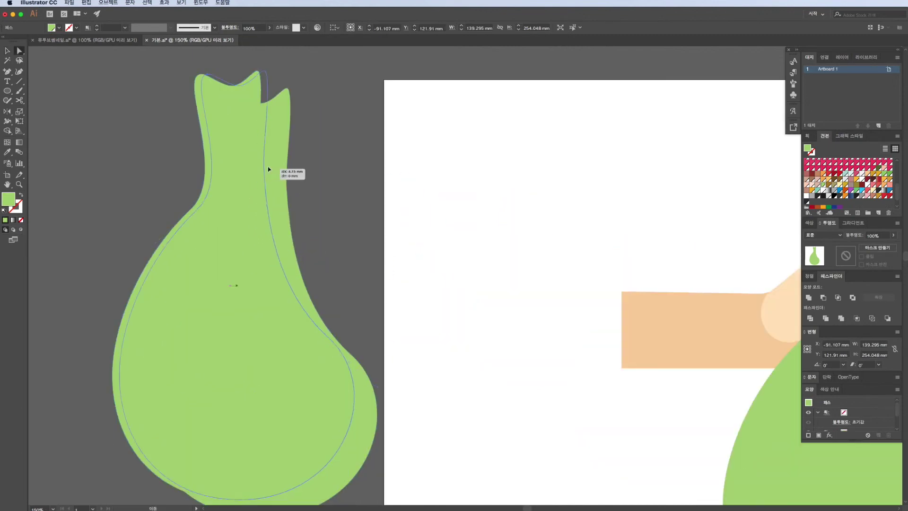
drag(257, 172, 303, 165)
alt+scroll(326, 323, down, 2)
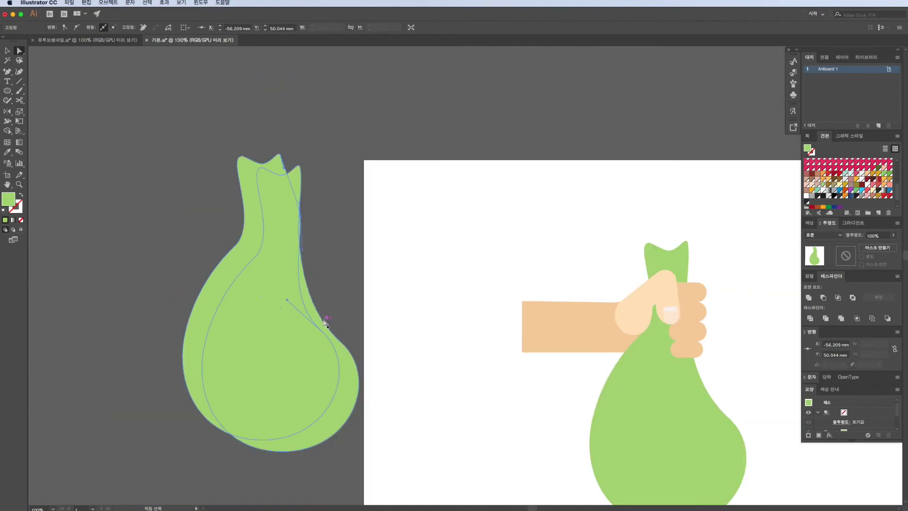
drag(322, 334, 319, 336)
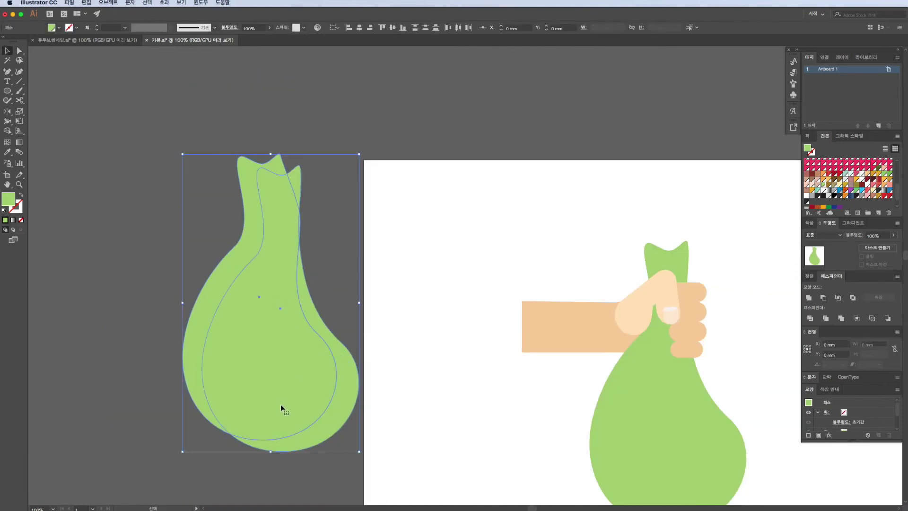
click(300, 281)
key(Delete)
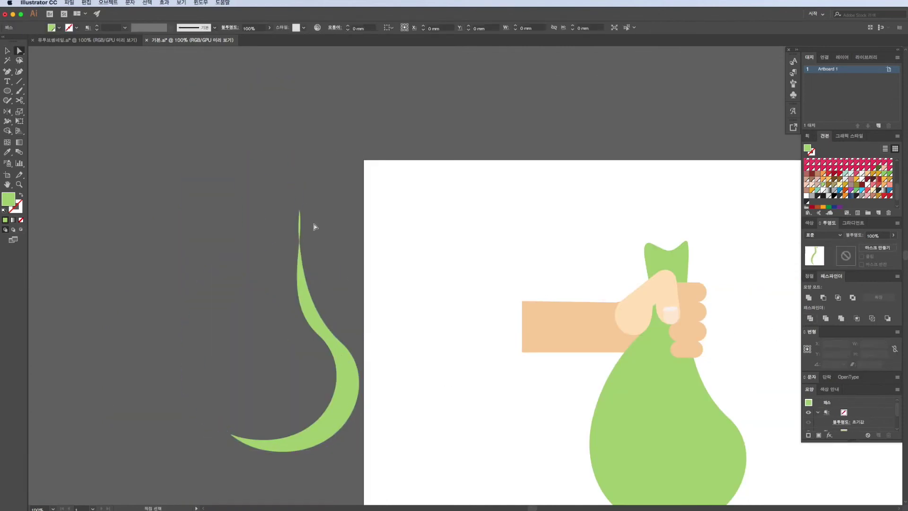
alt+scroll(318, 318, up, 3)
click(273, 306)
- Fill the crescent sliver with a darker green
key(v)
alt+scroll(357, 290, down, 3)
click(369, 367)
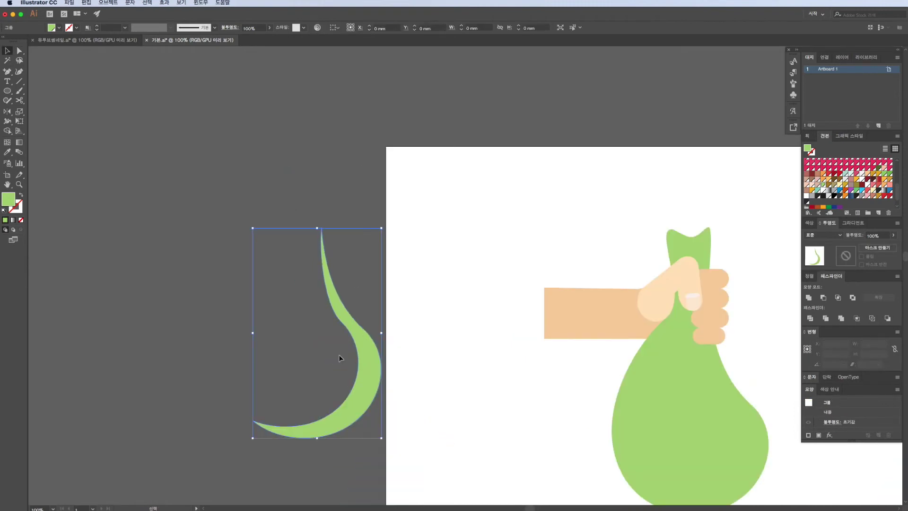
double_click(9, 199)
click(786, 247)
- Move the dark green sliver onto the bag's right side
scroll(658, 345, down, 3)
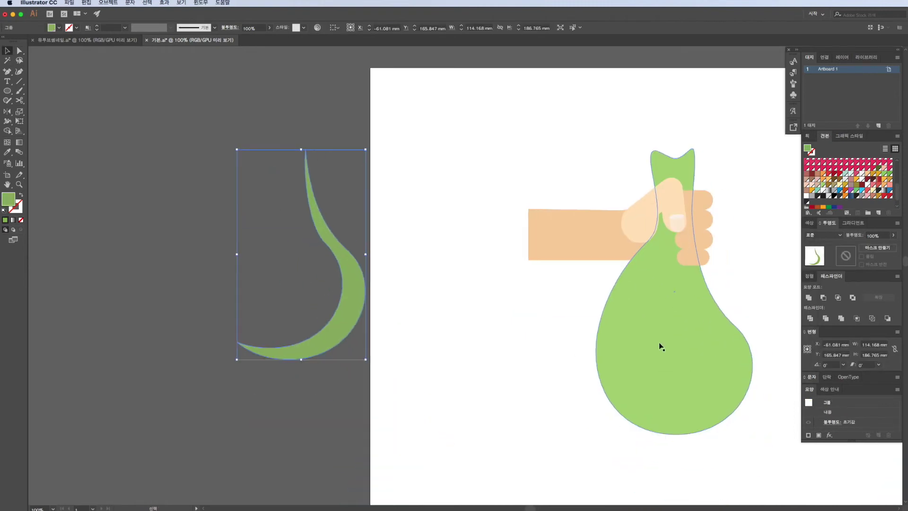
scroll(473, 343, right, 4)
click(300, 342)
drag(233, 338, 626, 410)
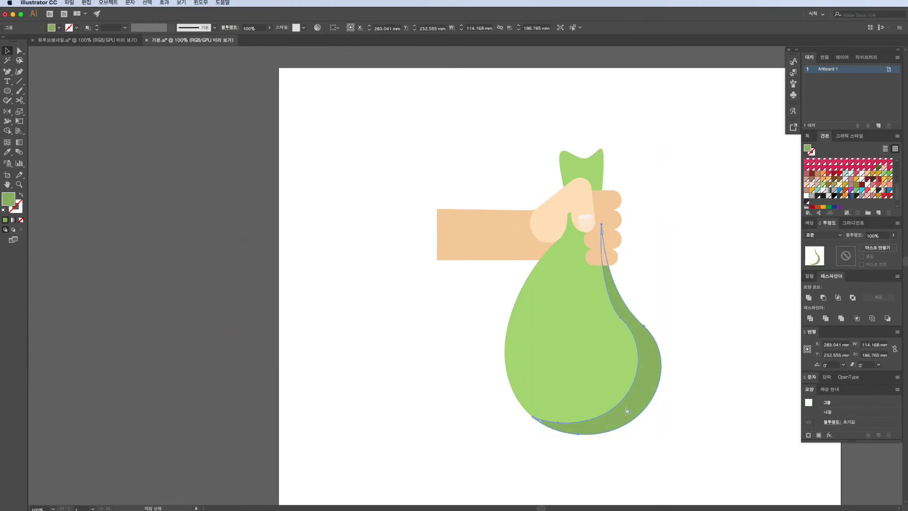
click(703, 428)
scroll(567, 354, right, 2)
click(396, 244)
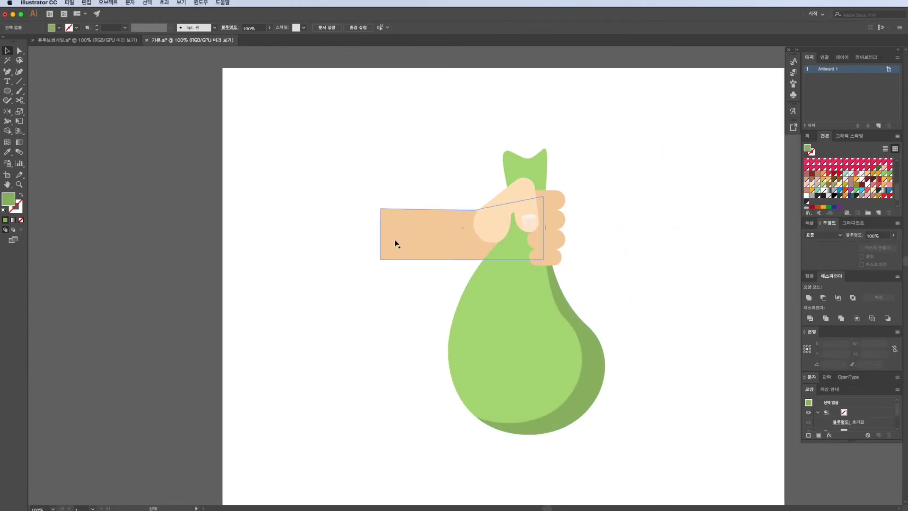
click(7, 82)
- Type a 'W', enlarge it to about 170 pt, and convert it to outlines
click(364, 350)
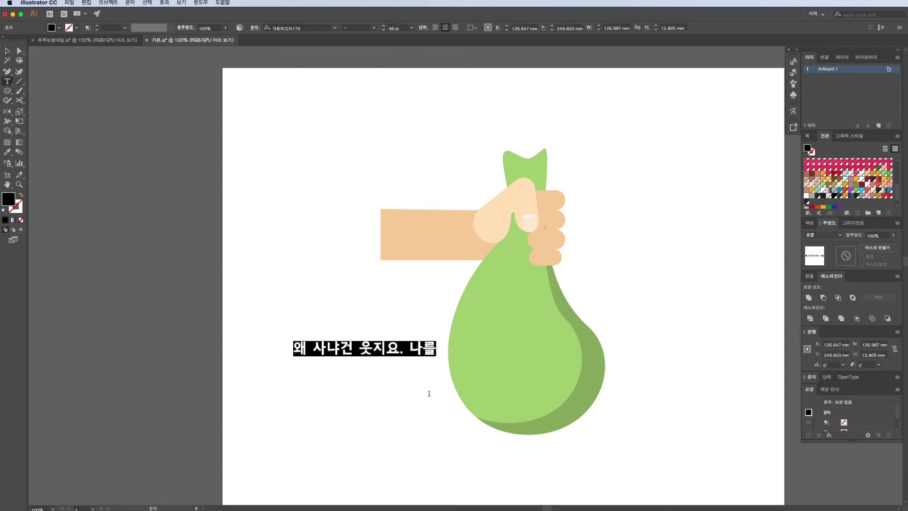
text(W)
key(Escape)
drag(372, 355, 418, 415)
click(135, 2)
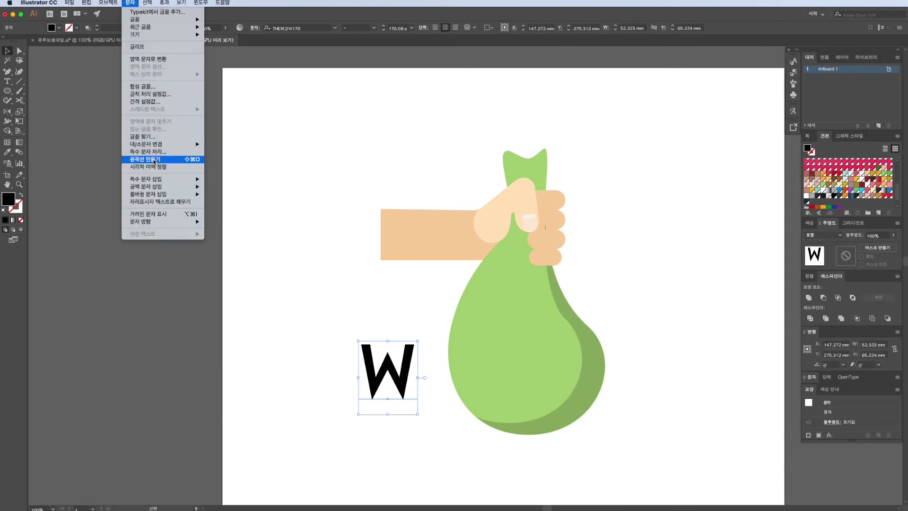
click(157, 162)
- Draw a bar across the W and group them into a ₩ sign
drag(7, 90, 33, 94)
scroll(372, 378, up, 2)
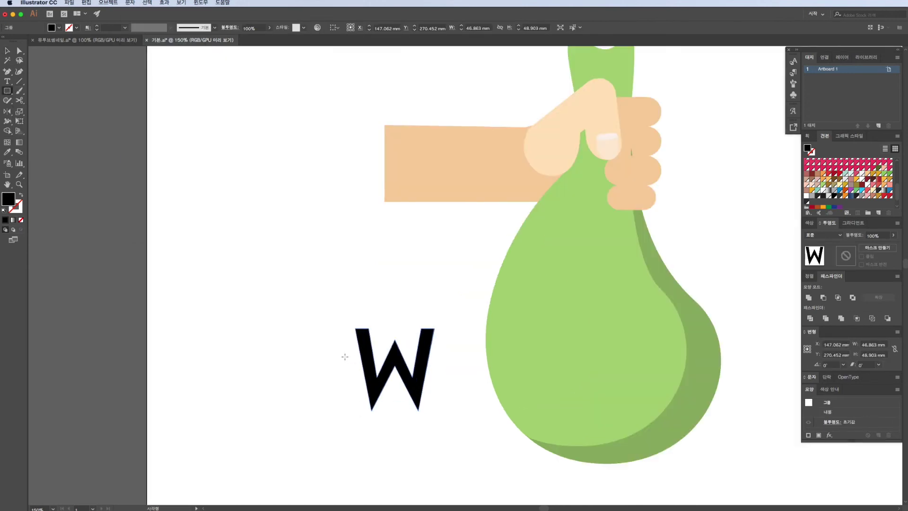
drag(455, 367, 454, 367)
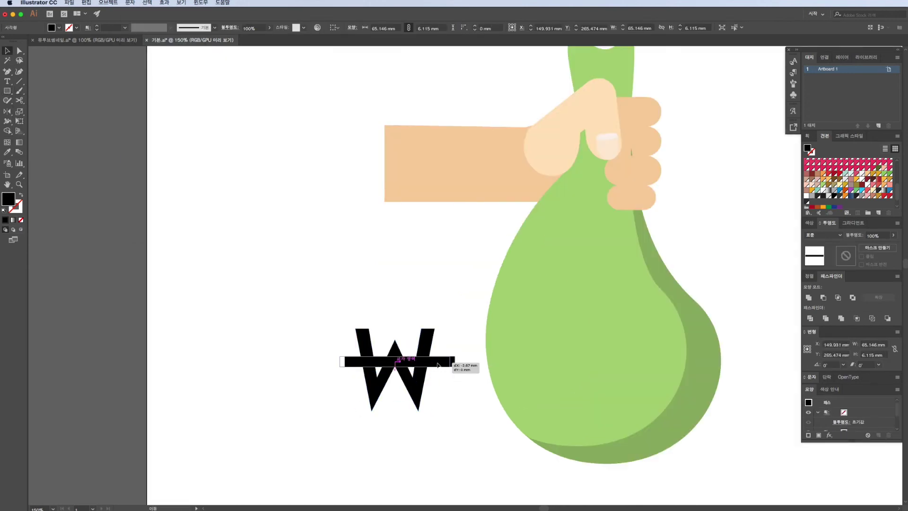
key(v)
right_click(411, 369)
mouse_move(442, 318)
mouse_down()
mouse_move(411, 369)
mouse_move(606, 352)
mouse_up()
click(423, 415)
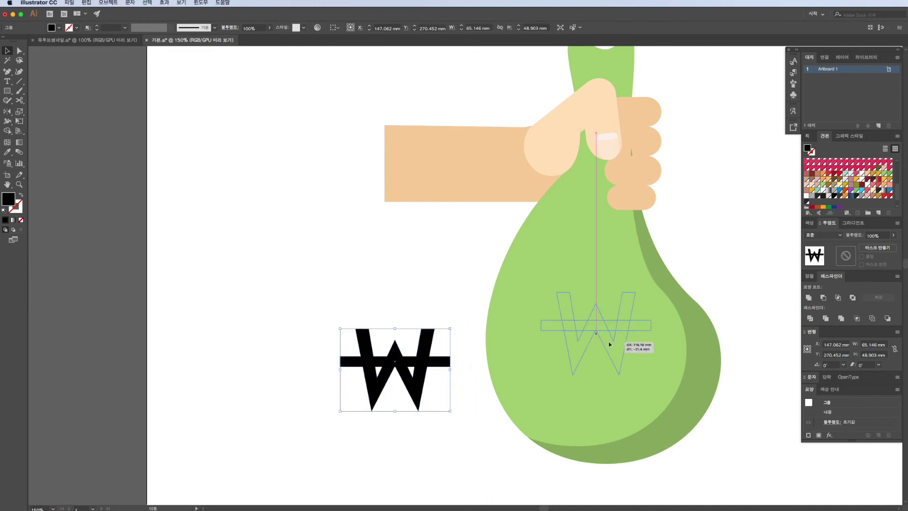
- Fill the won sign with yellow
click(845, 196)
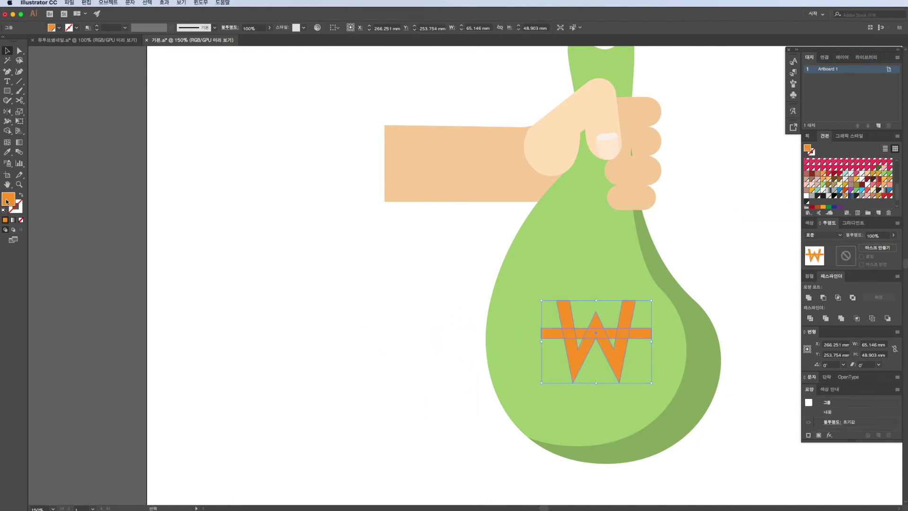
double_click(7, 202)
click(709, 332)
click(780, 247)
click(402, 334)
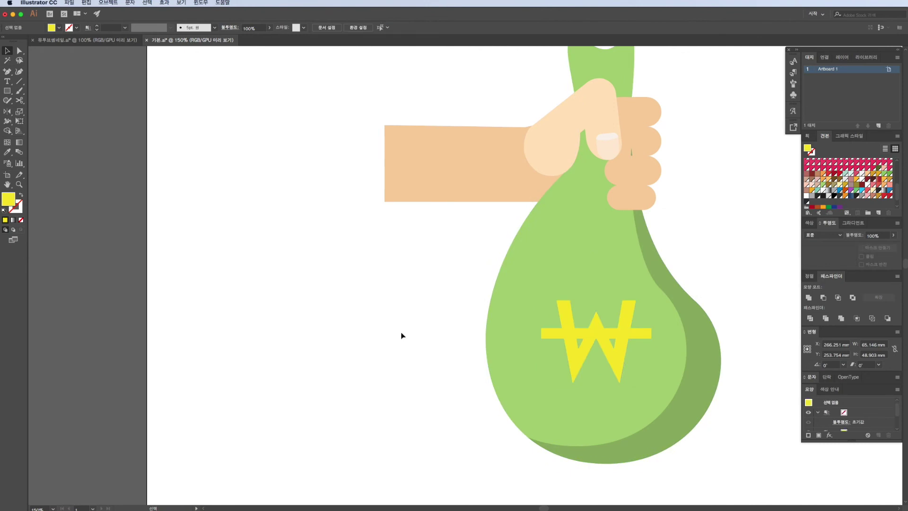
- Group the whole illustration, scale it up, and move it lower on the artboard
key(ctrl+minus)
key(ctrl+minus)
drag(377, 354, 513, 304)
right_click(513, 304)
click(538, 360)
drag(575, 353, 600, 386)
drag(541, 328, 535, 388)
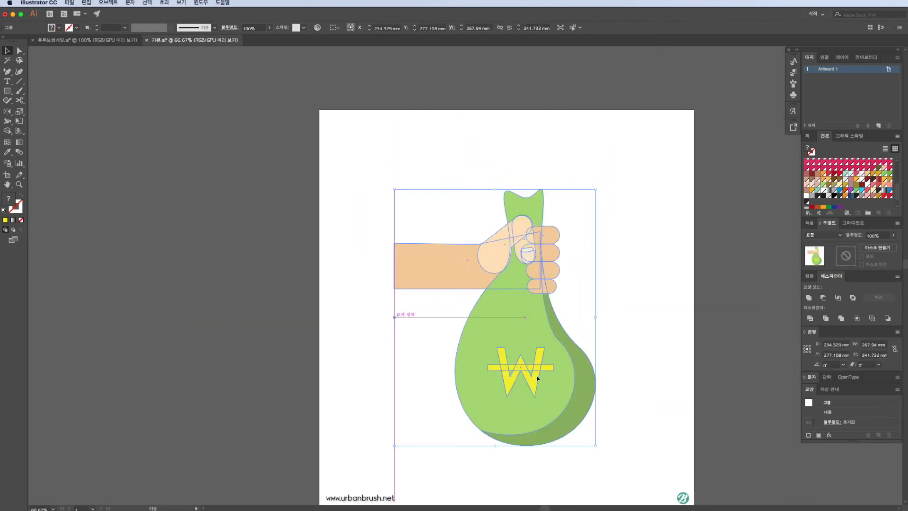
- Move the money bag illustration group up slightly to make room below it
scroll(538, 376, down, 3)
scroll(537, 376, right, 3)
click(698, 373)
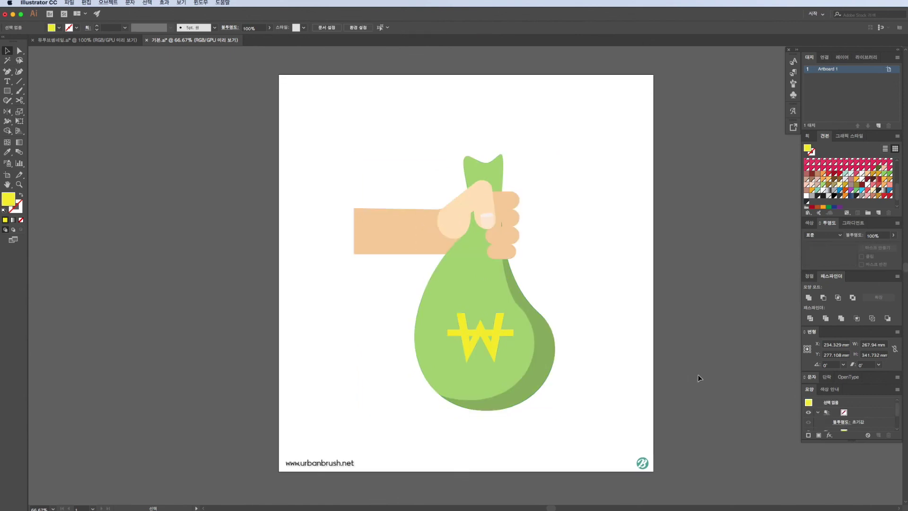
drag(498, 366, 498, 331)
click(33, 154)
- Draw a flat ellipse under the bag, filled black at 20% opacity
click(5, 91)
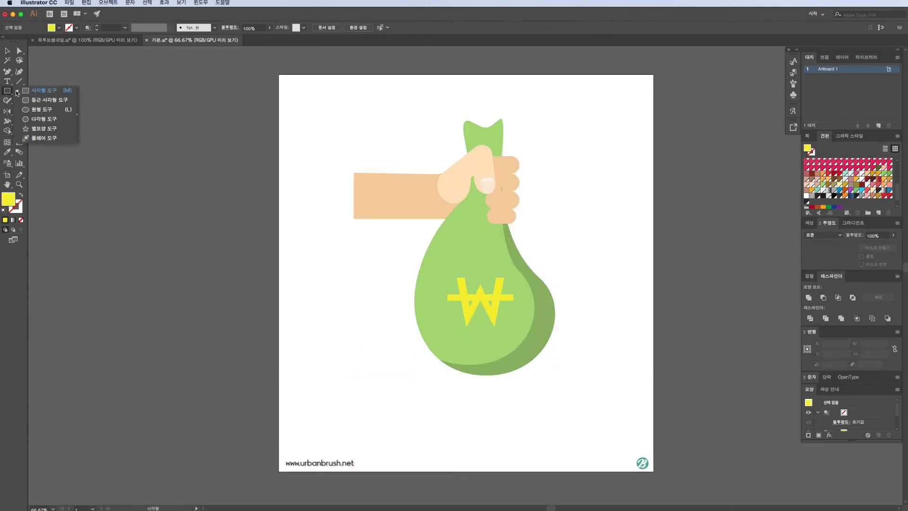
click(30, 111)
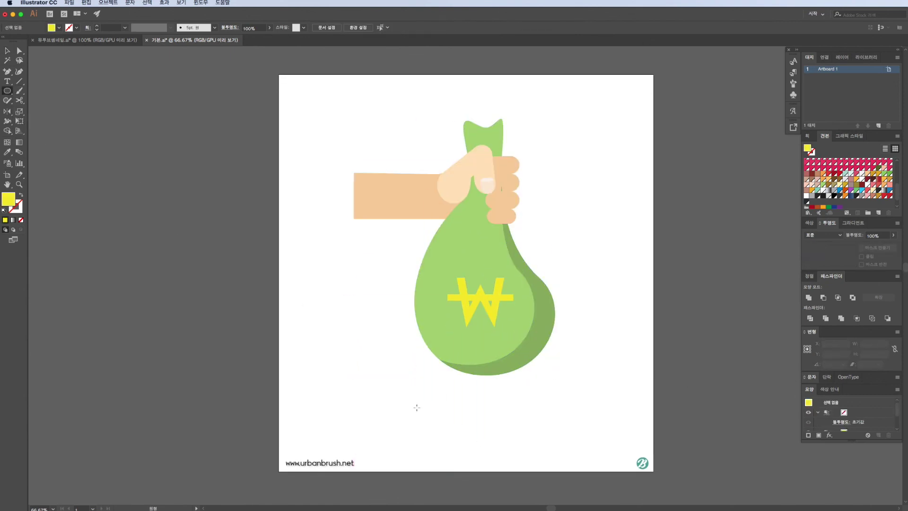
drag(554, 421, 555, 420)
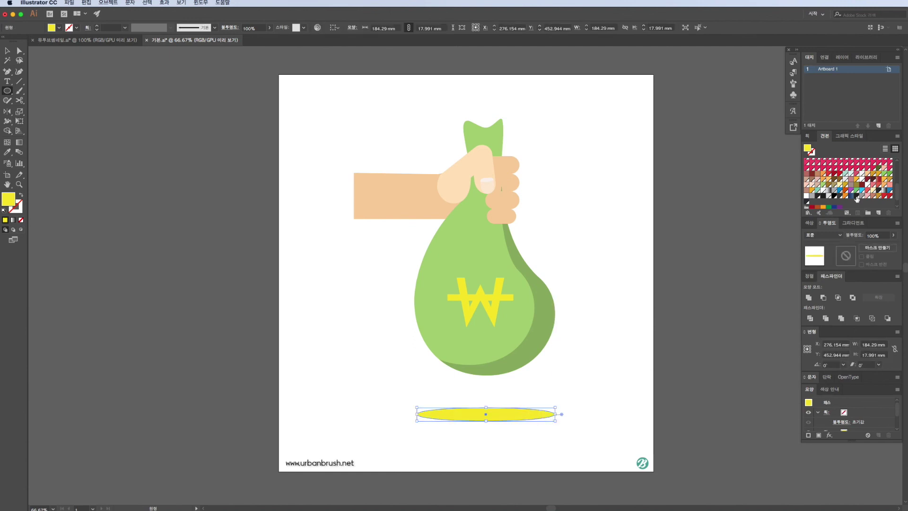
click(856, 197)
click(873, 235)
text(20)
key(Return)
key(v)
click(731, 286)
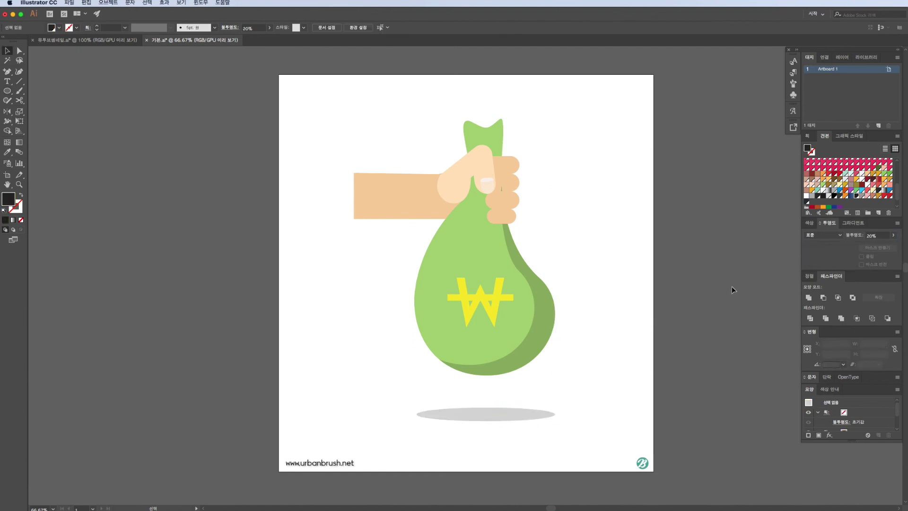